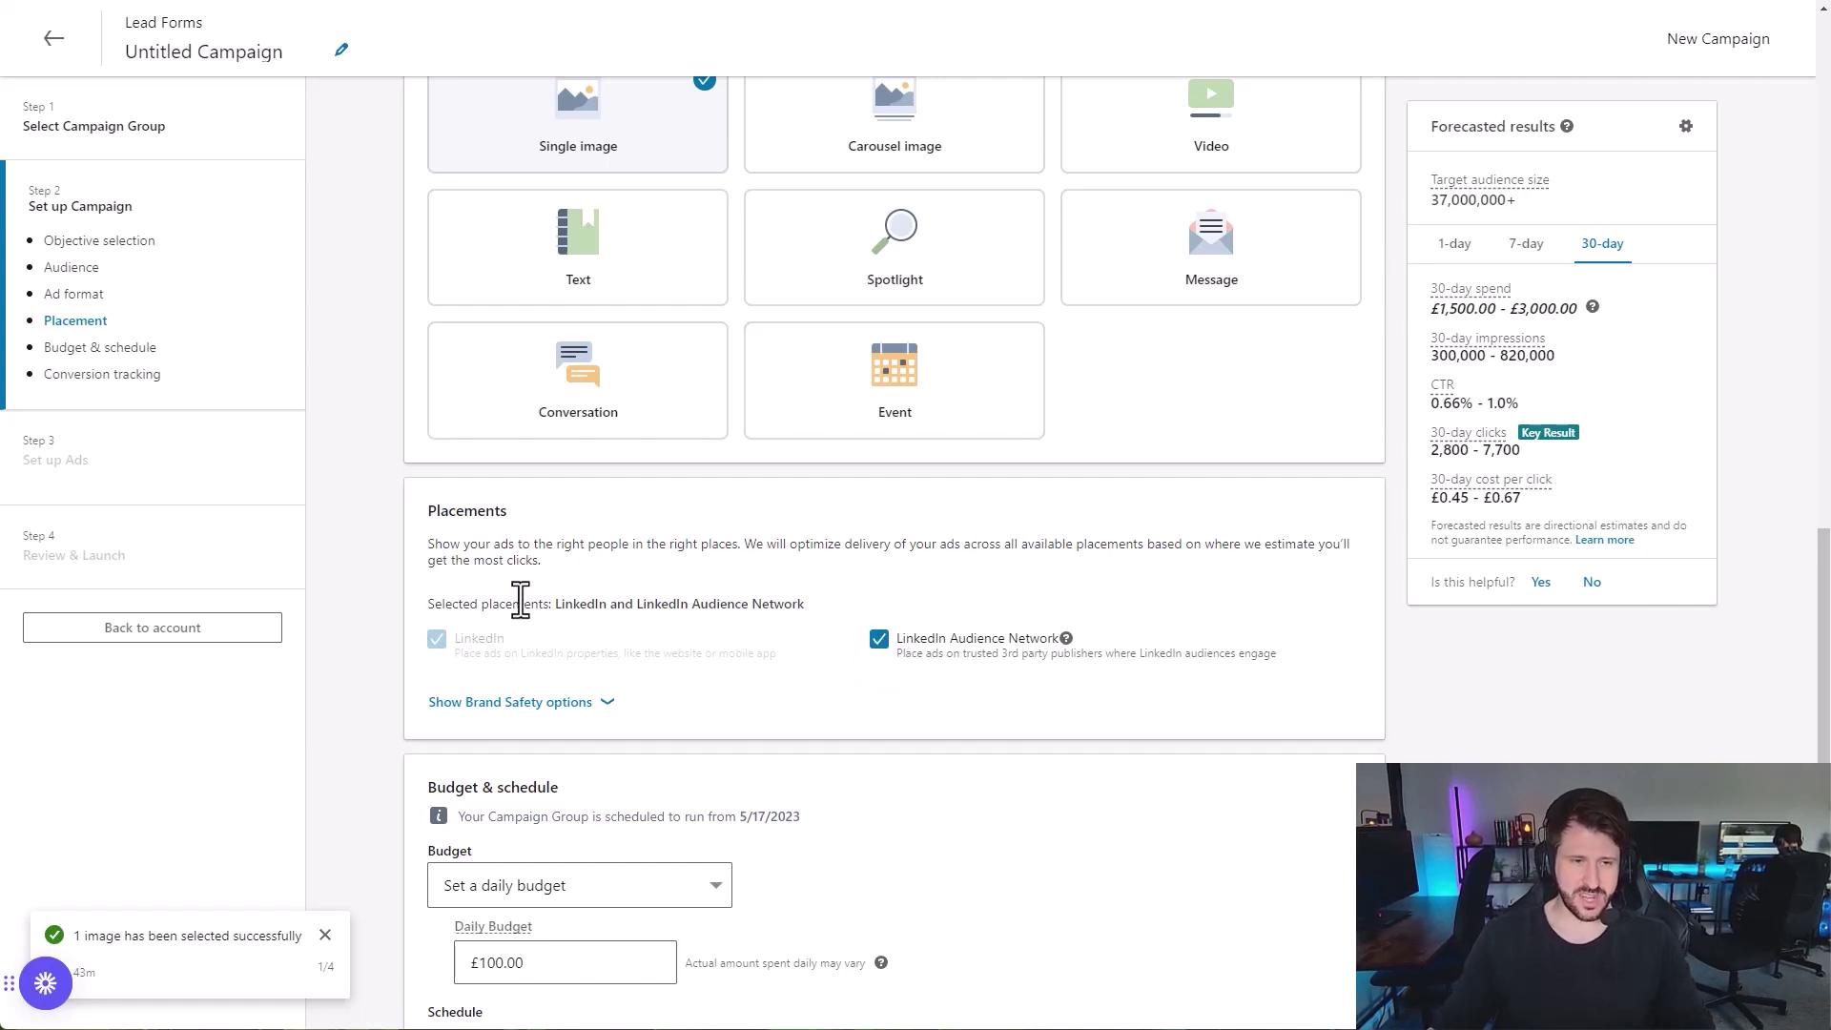
- Highlight the placements explanation text and scroll through the campaign settings
left_click_drag(442, 506, 816, 600)
left_click(840, 594)
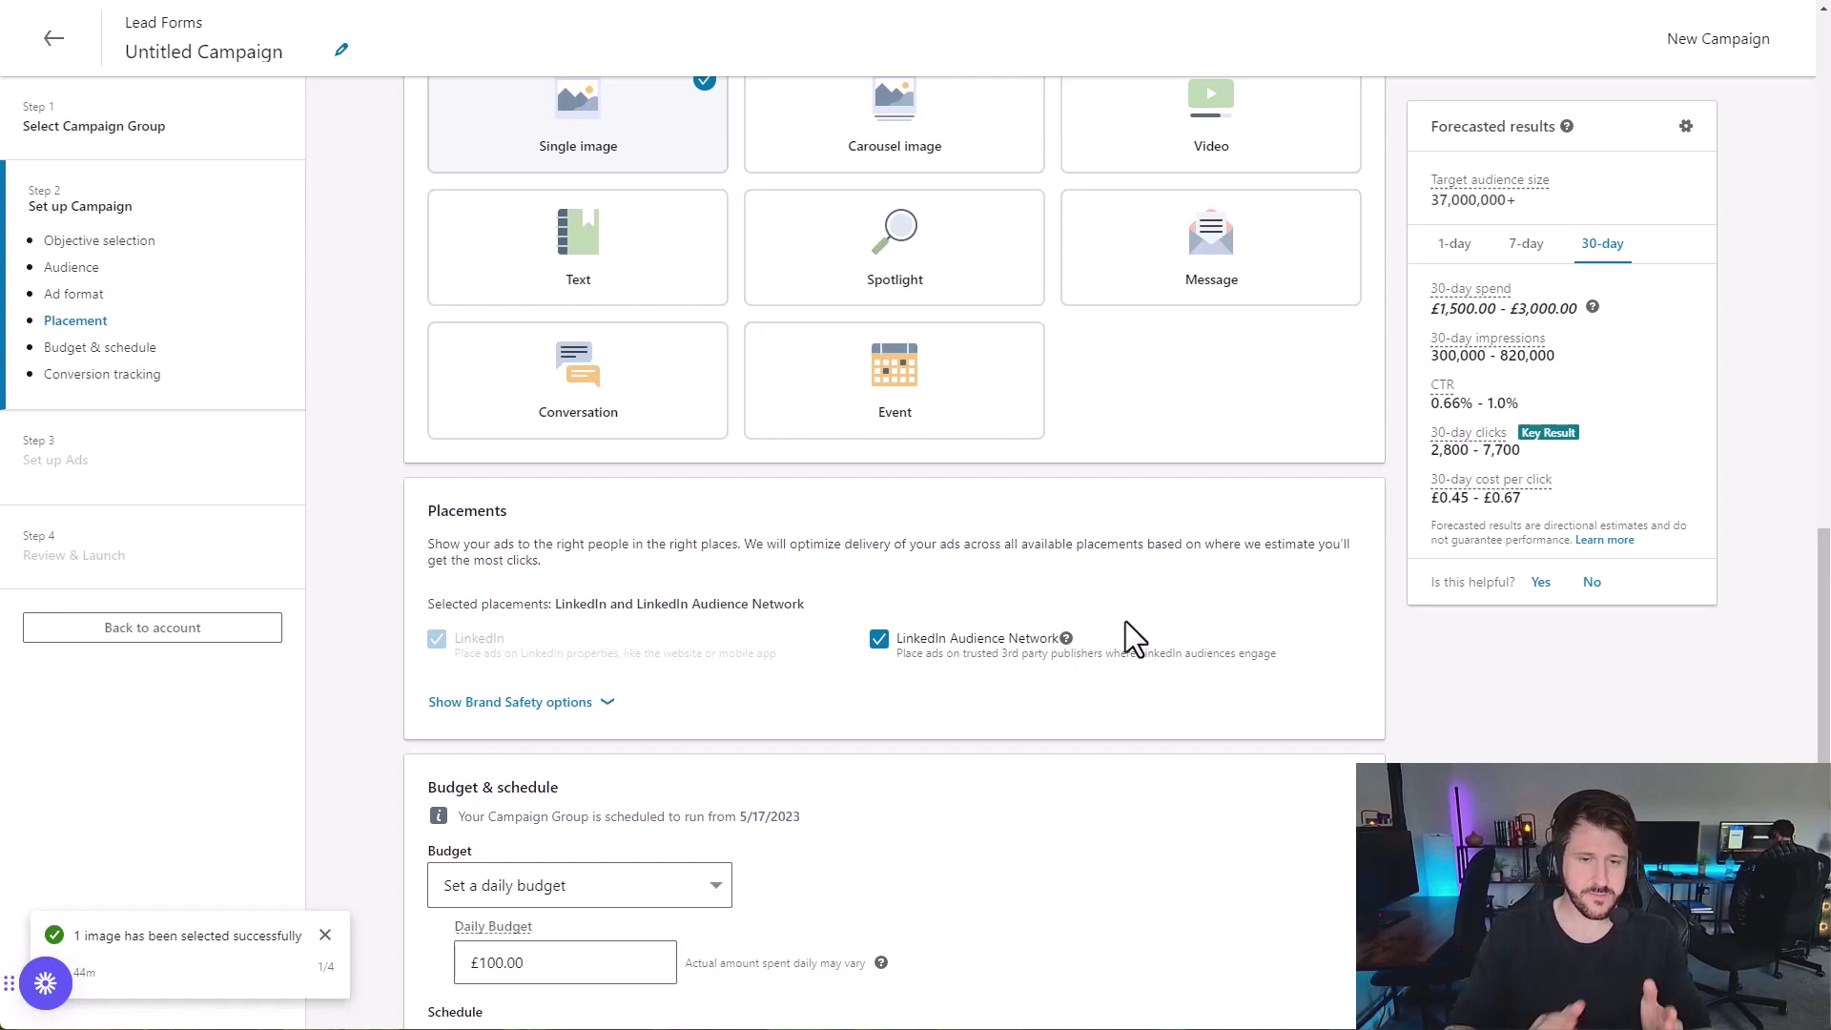
scroll(1125, 622, "up", 15)
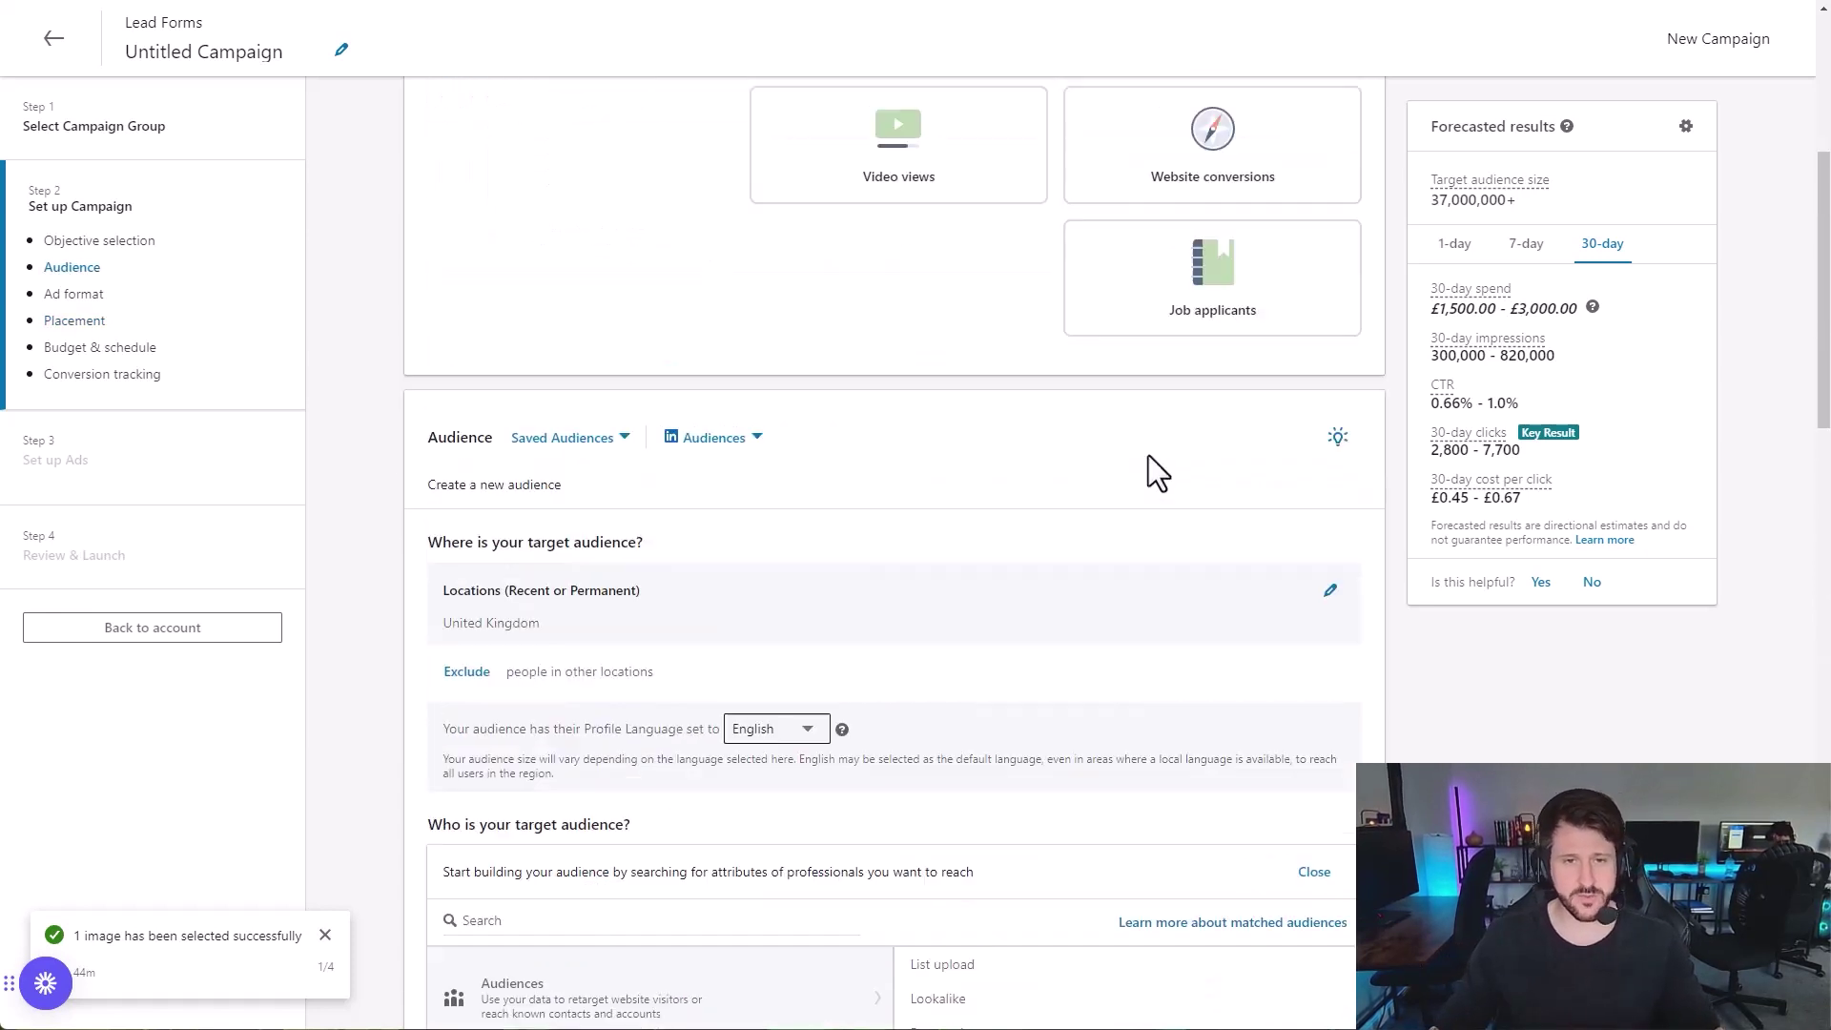
scroll(932, 400, "down", 15)
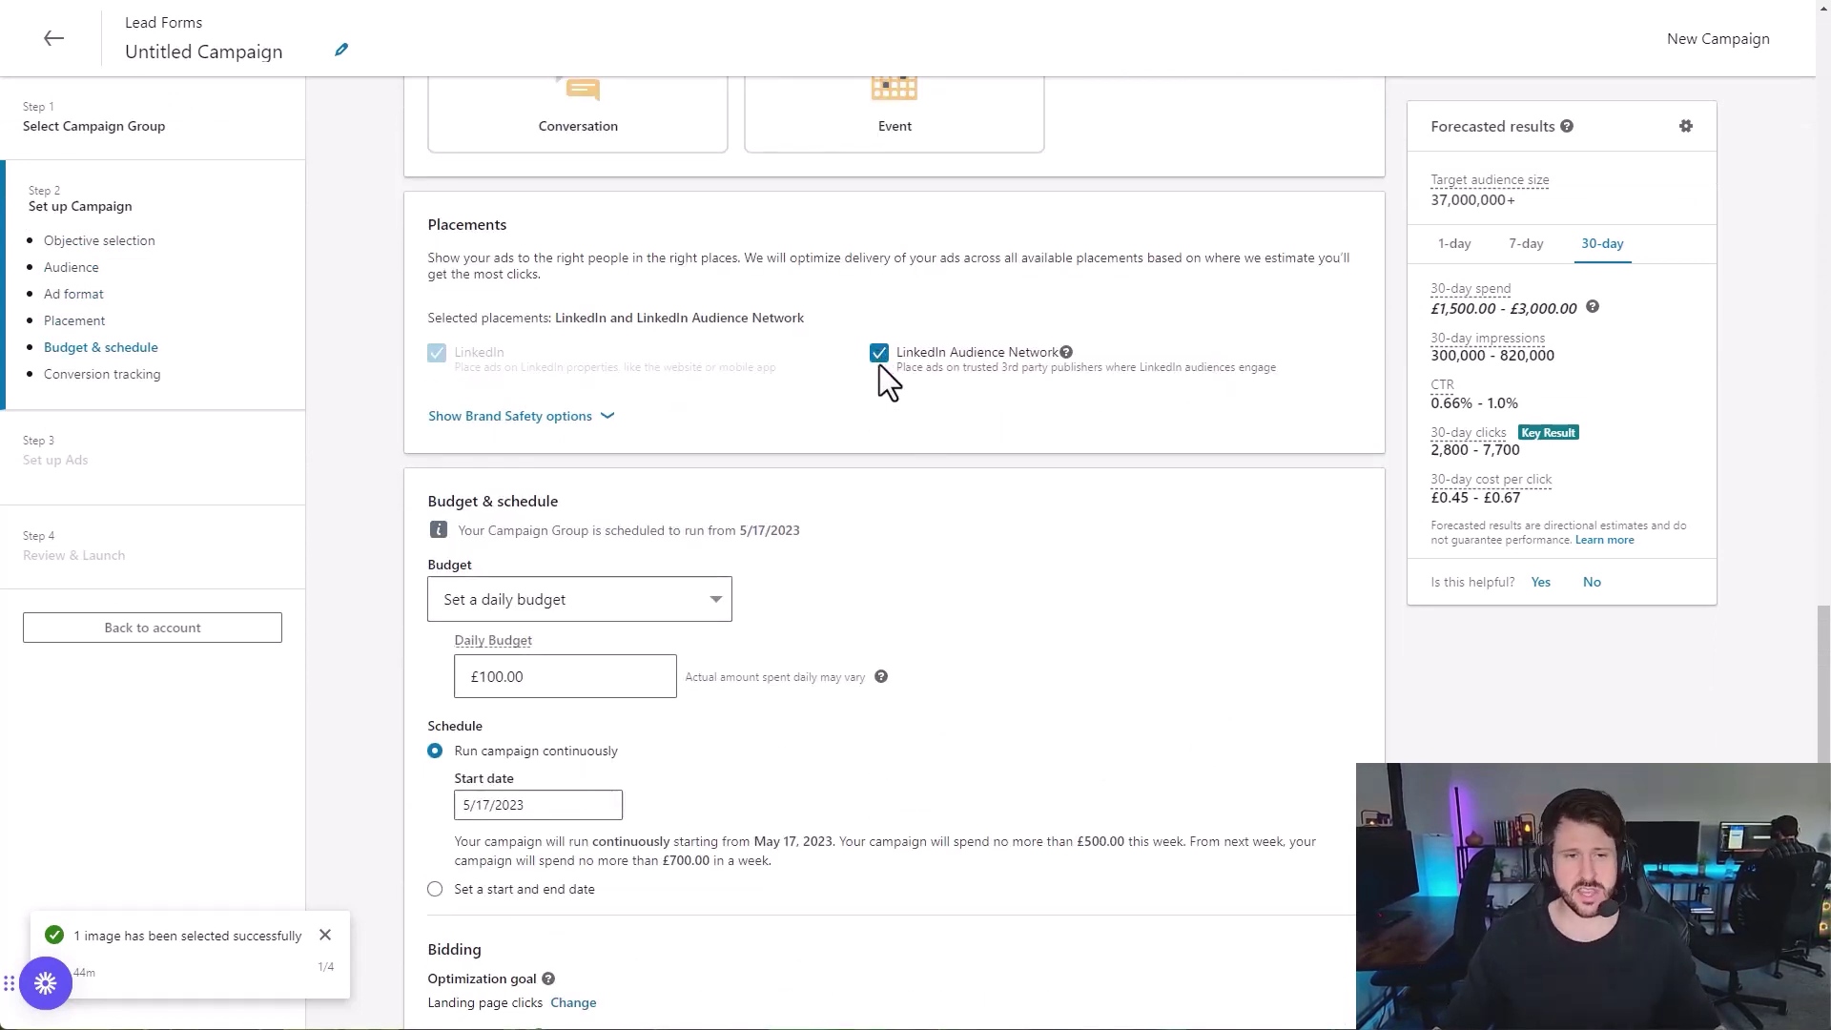
scroll(932, 386, "up", 15)
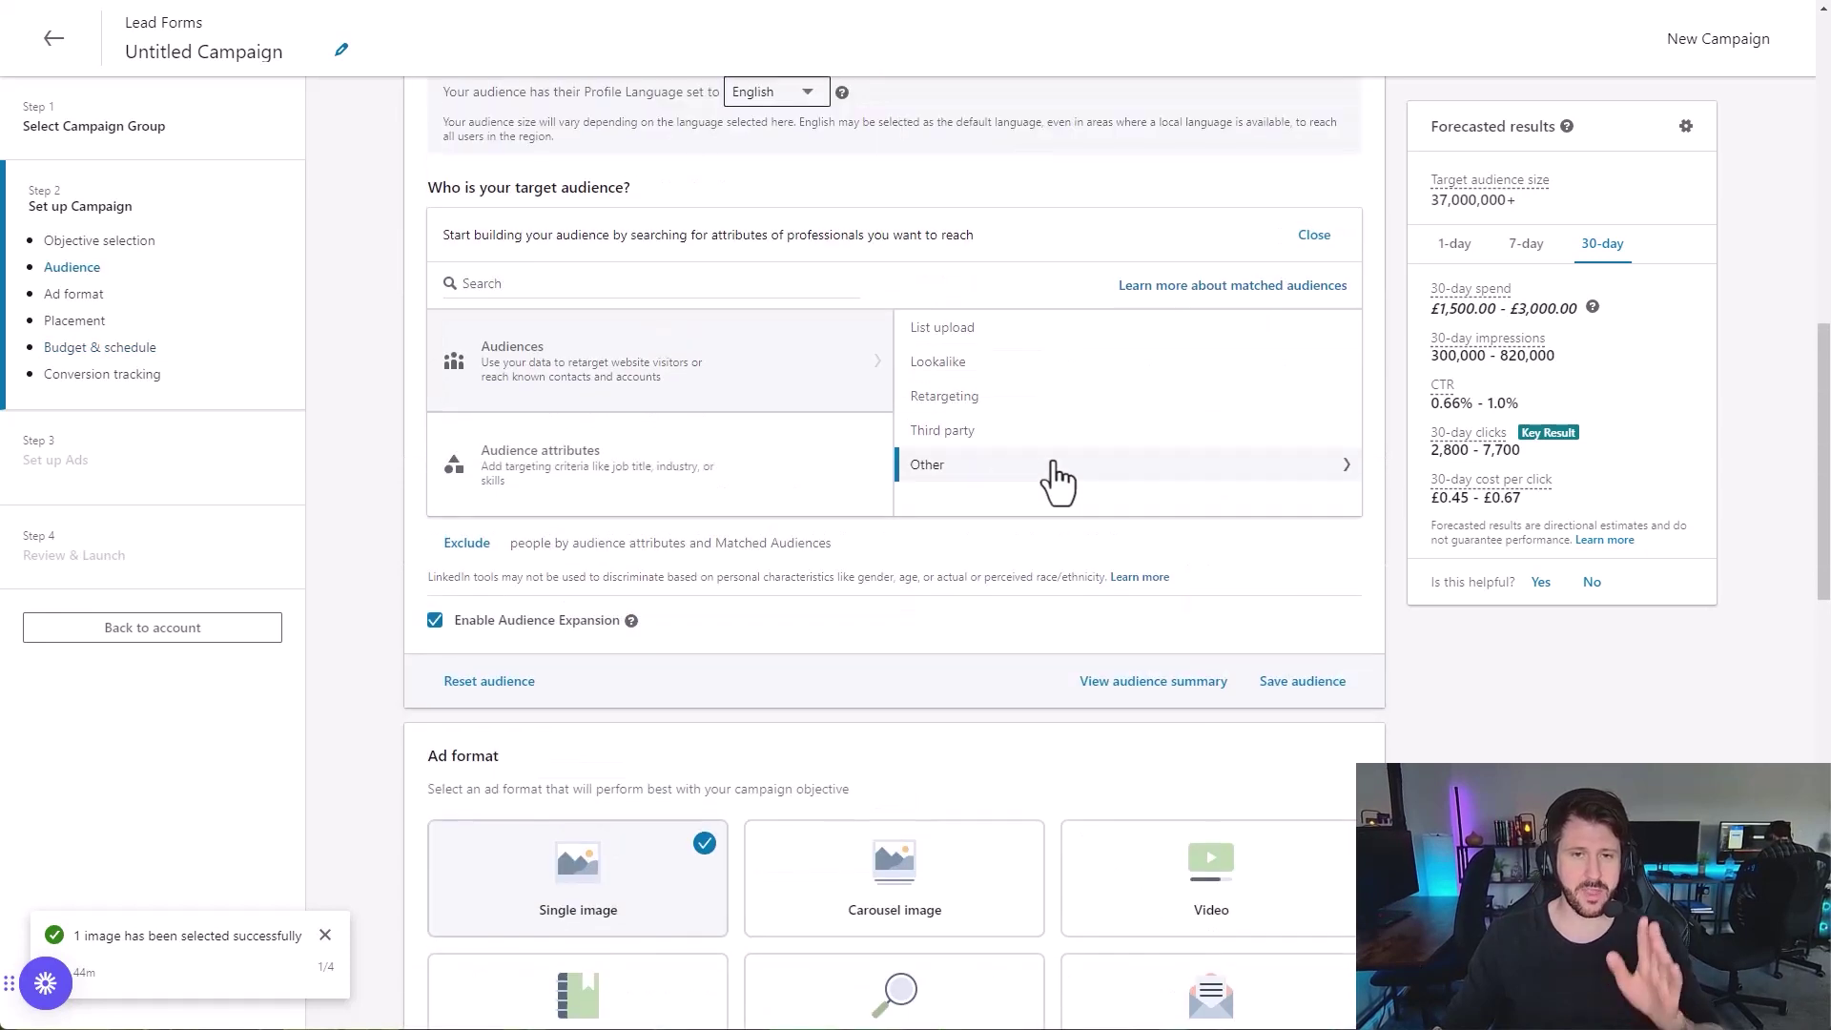
- Switch the campaign objective to Lead generation, then back to Website visits
left_click(1236, 383)
scroll(1140, 536, "down", 15)
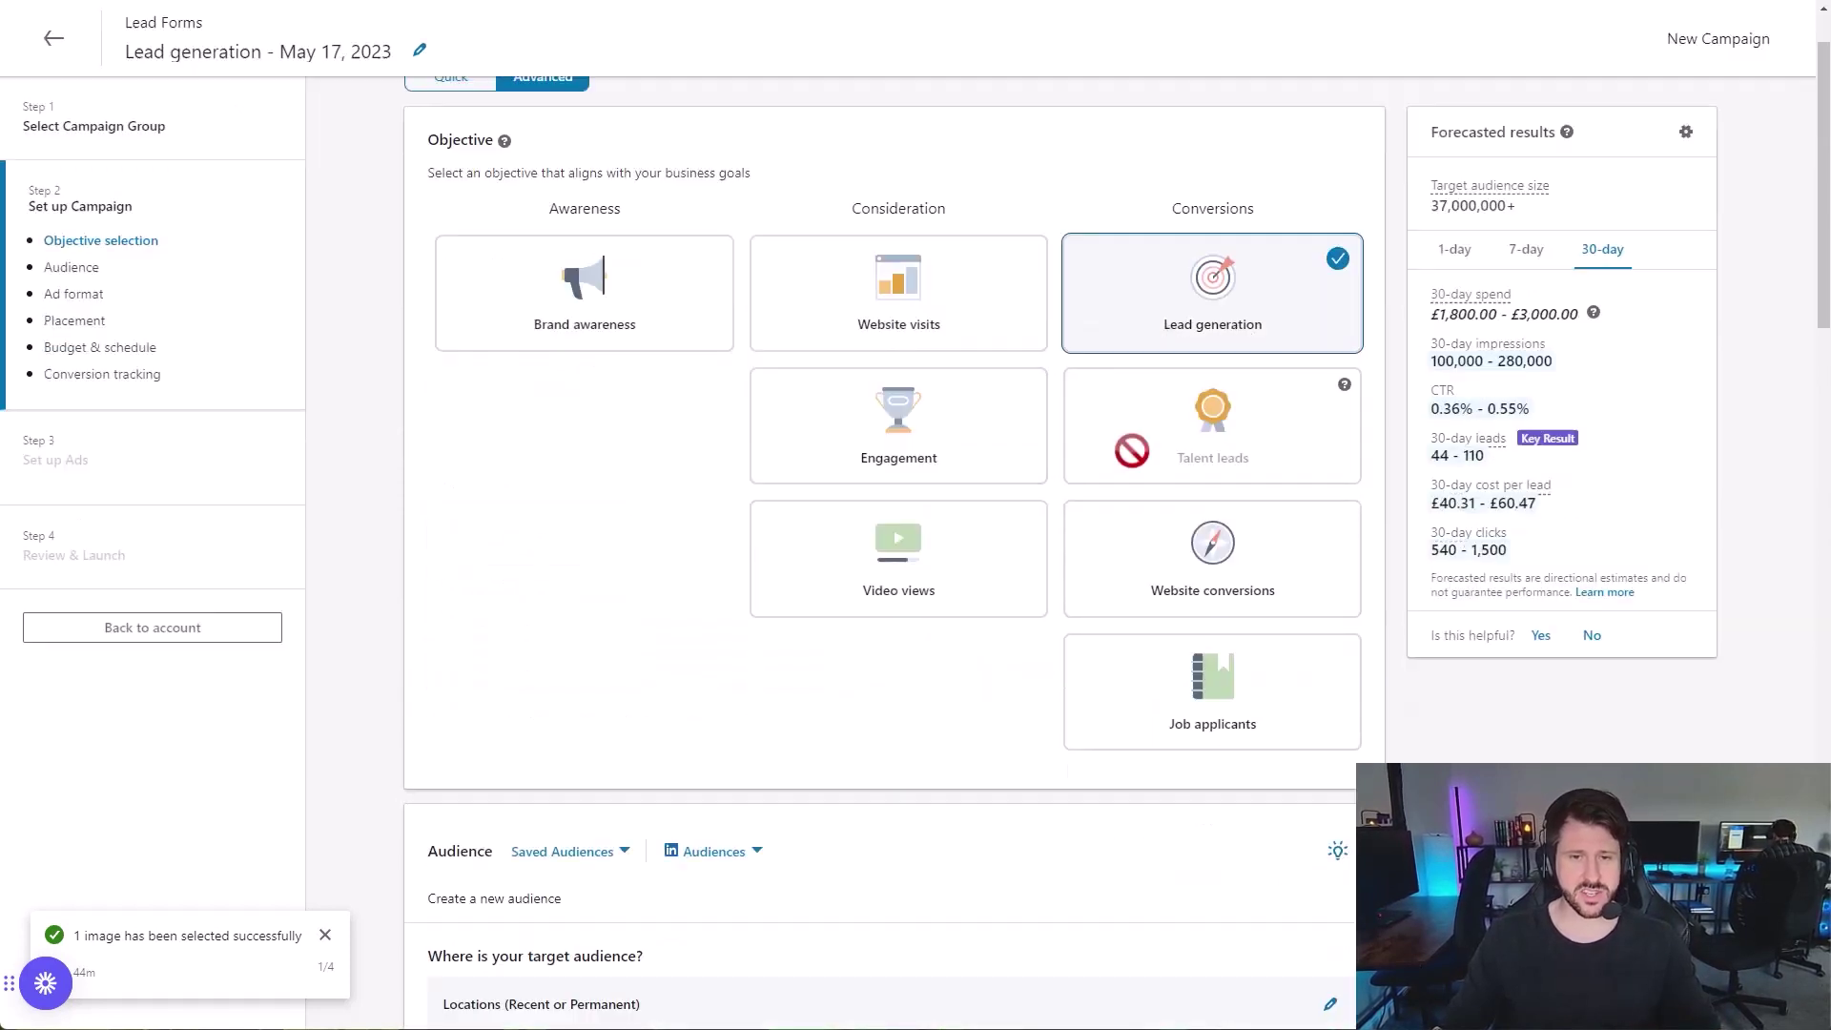
scroll(972, 494, "up", 2)
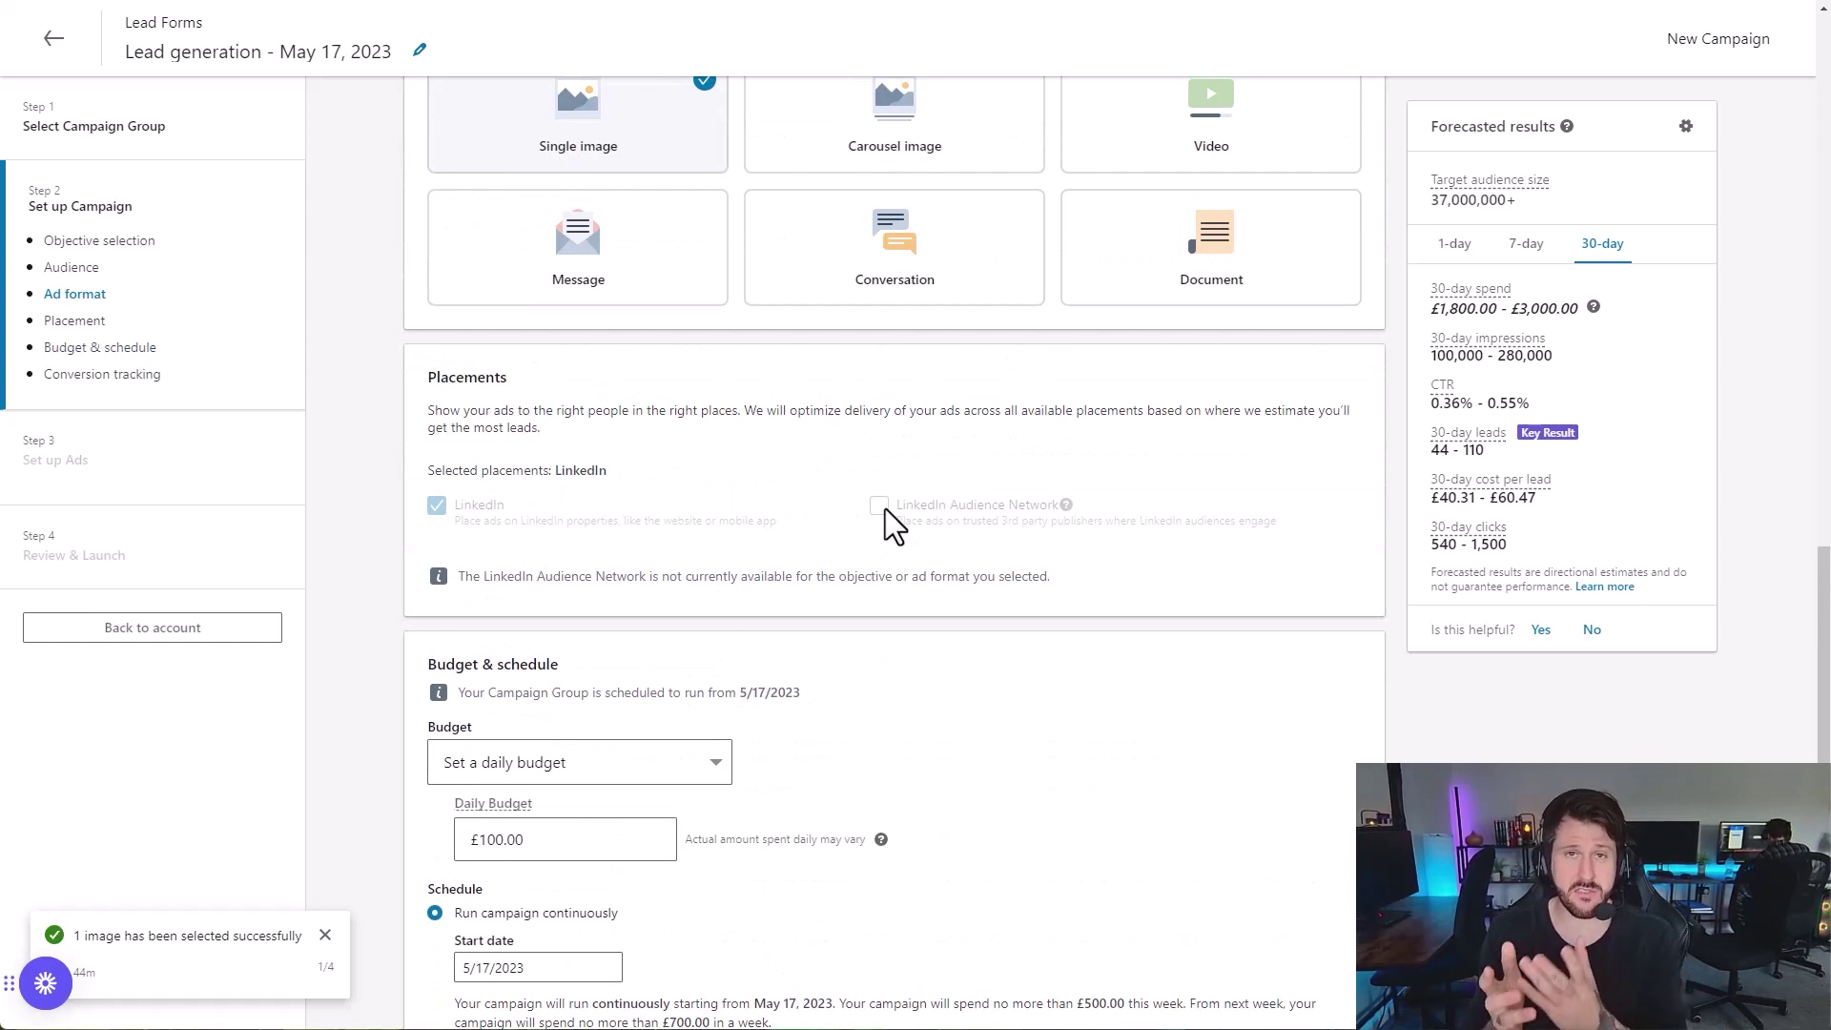
scroll(977, 586, "up", 12)
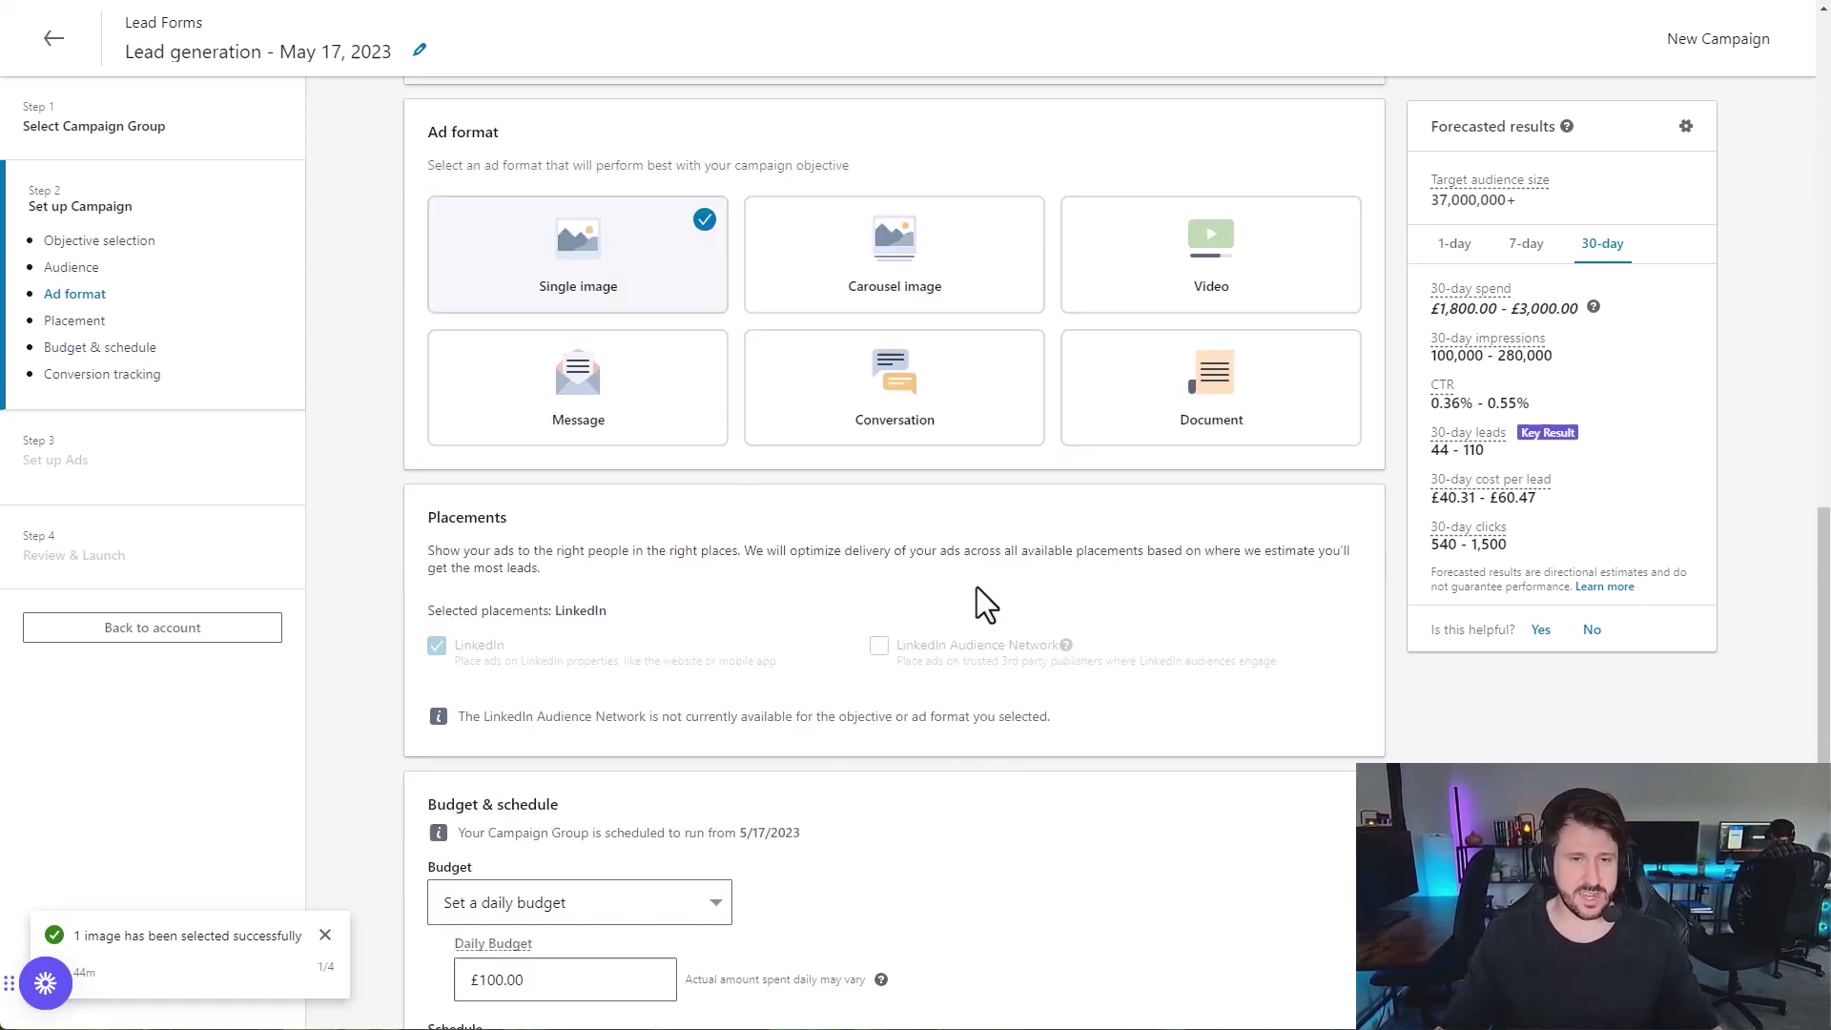
scroll(963, 401, "up", 7)
left_click(989, 392)
scroll(1096, 411, "down", 12)
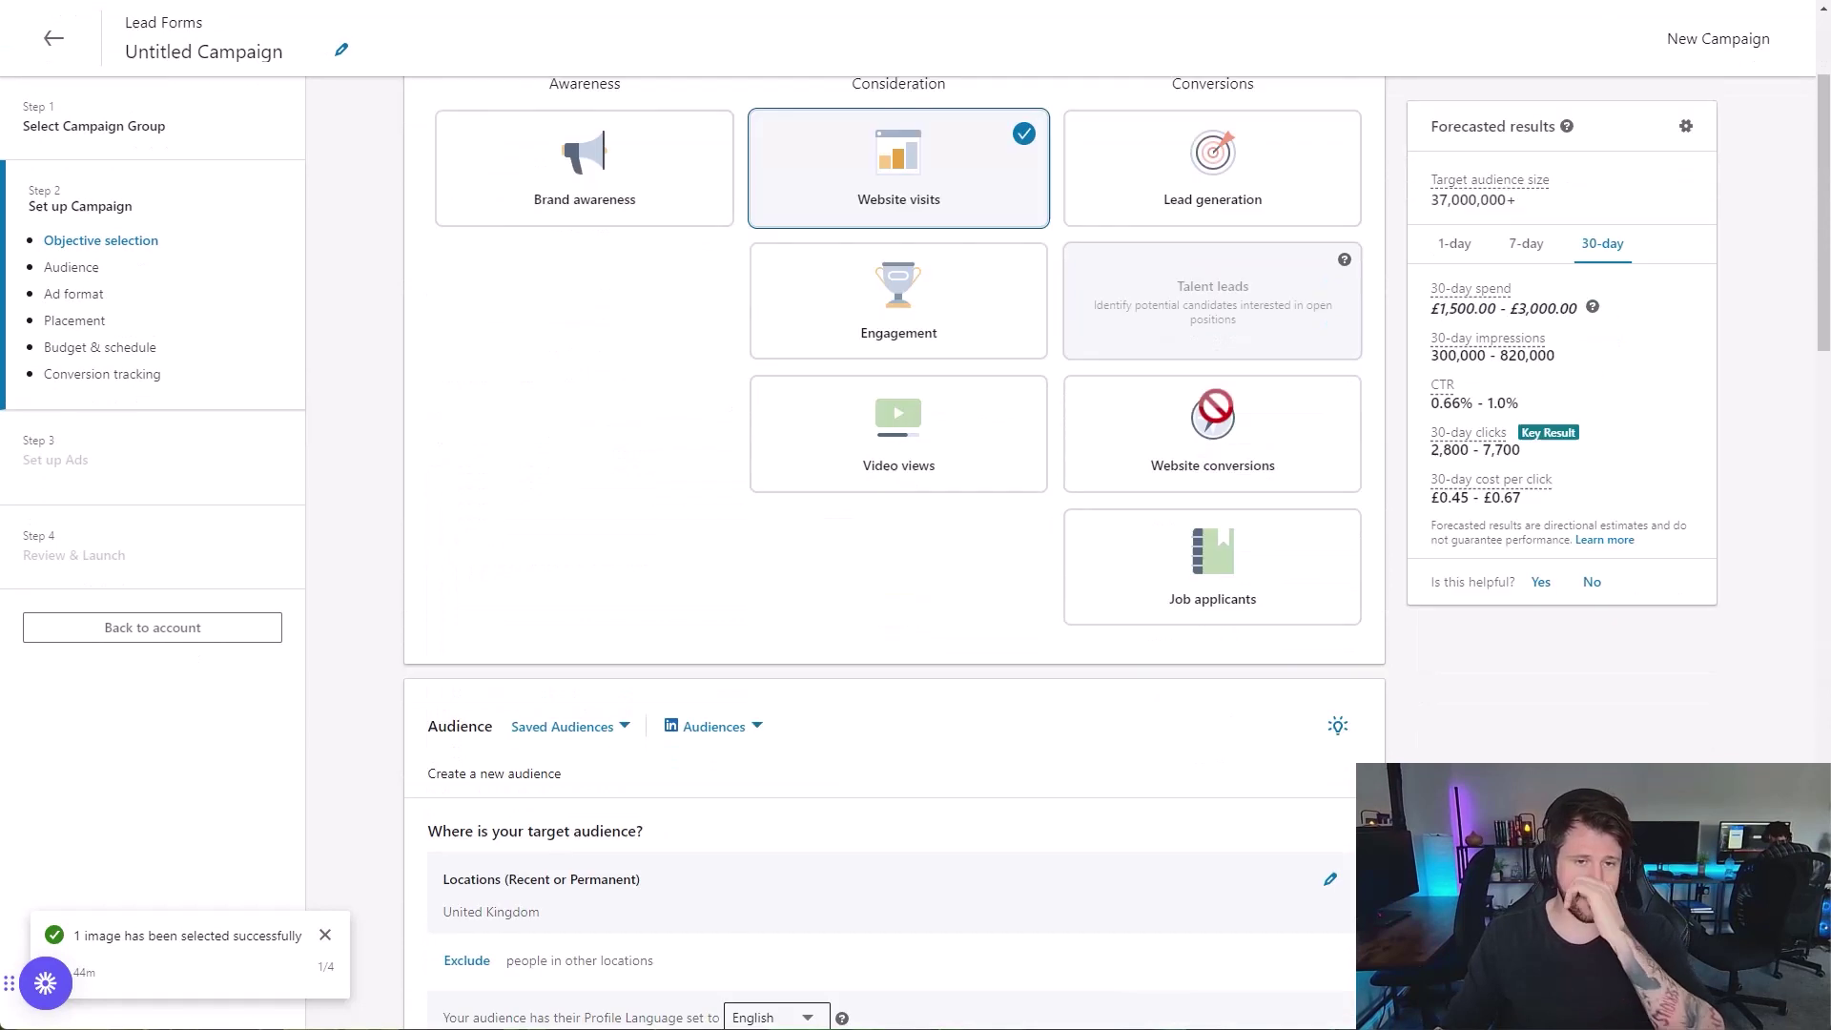
scroll(1206, 434, "down", 10)
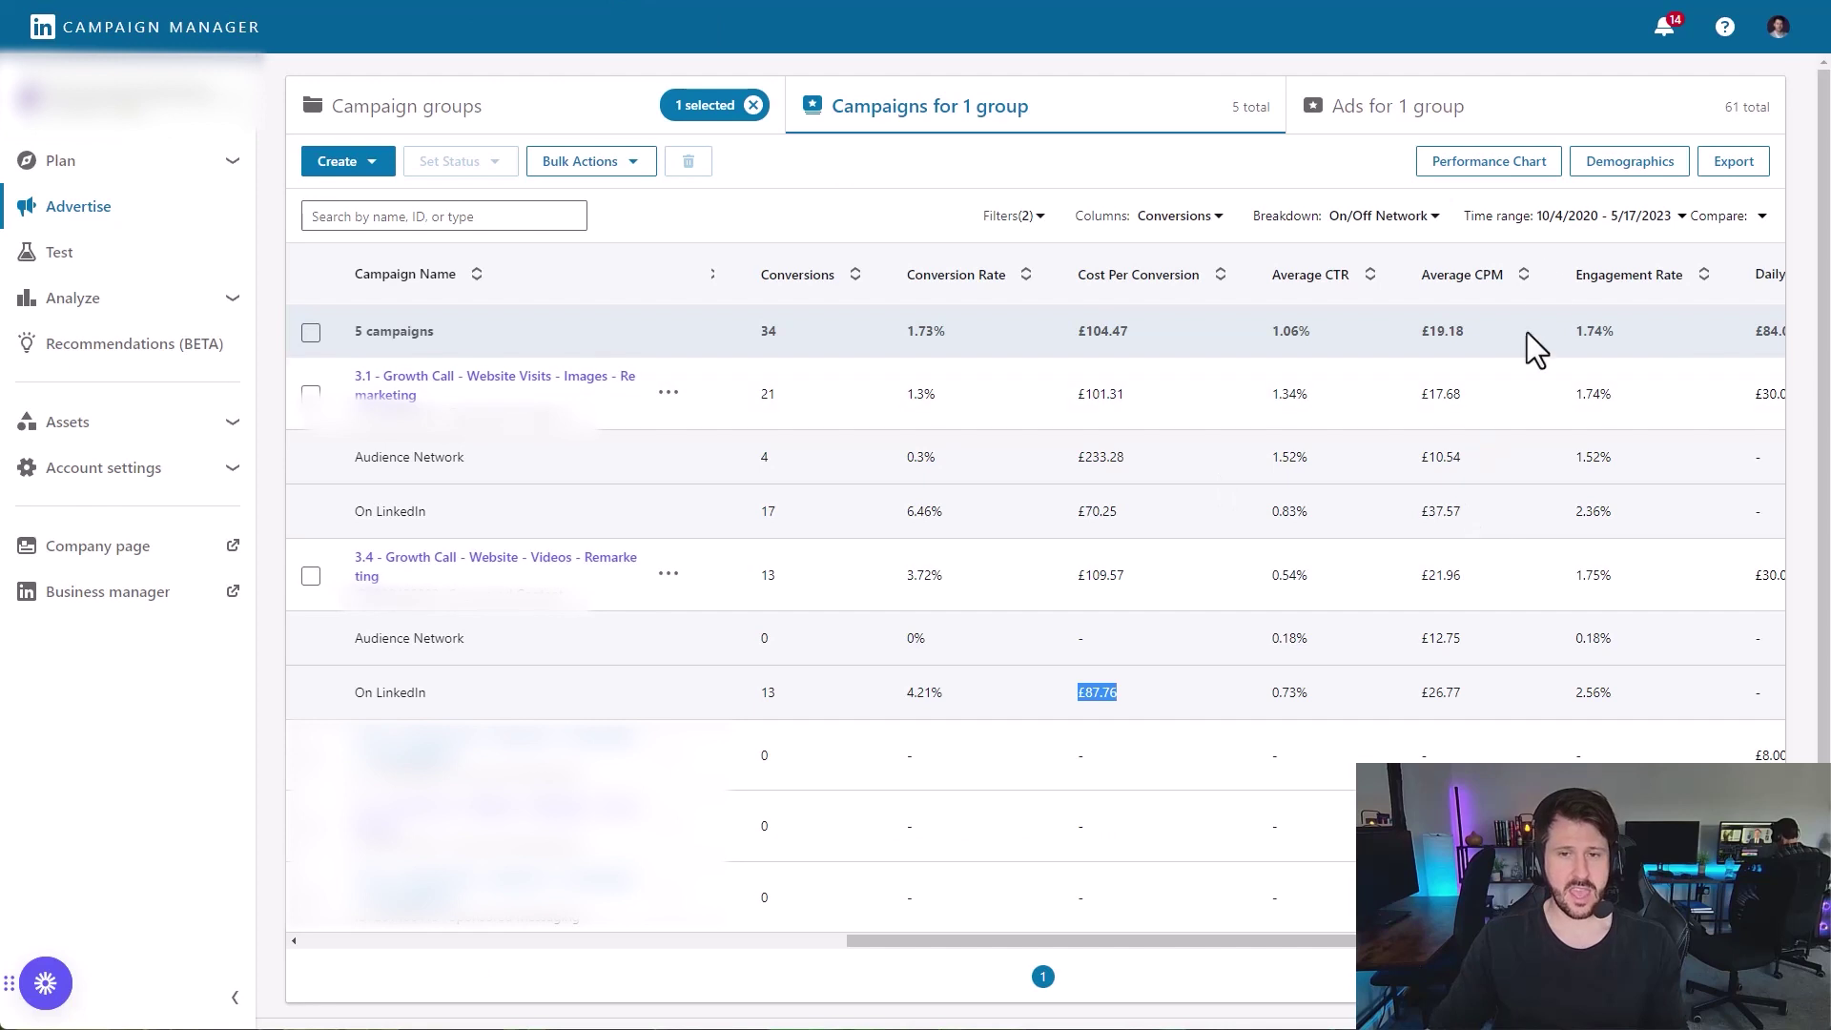
- Scroll the campaigns table back left and set the Breakdown to Conversions
left_click(1179, 538)
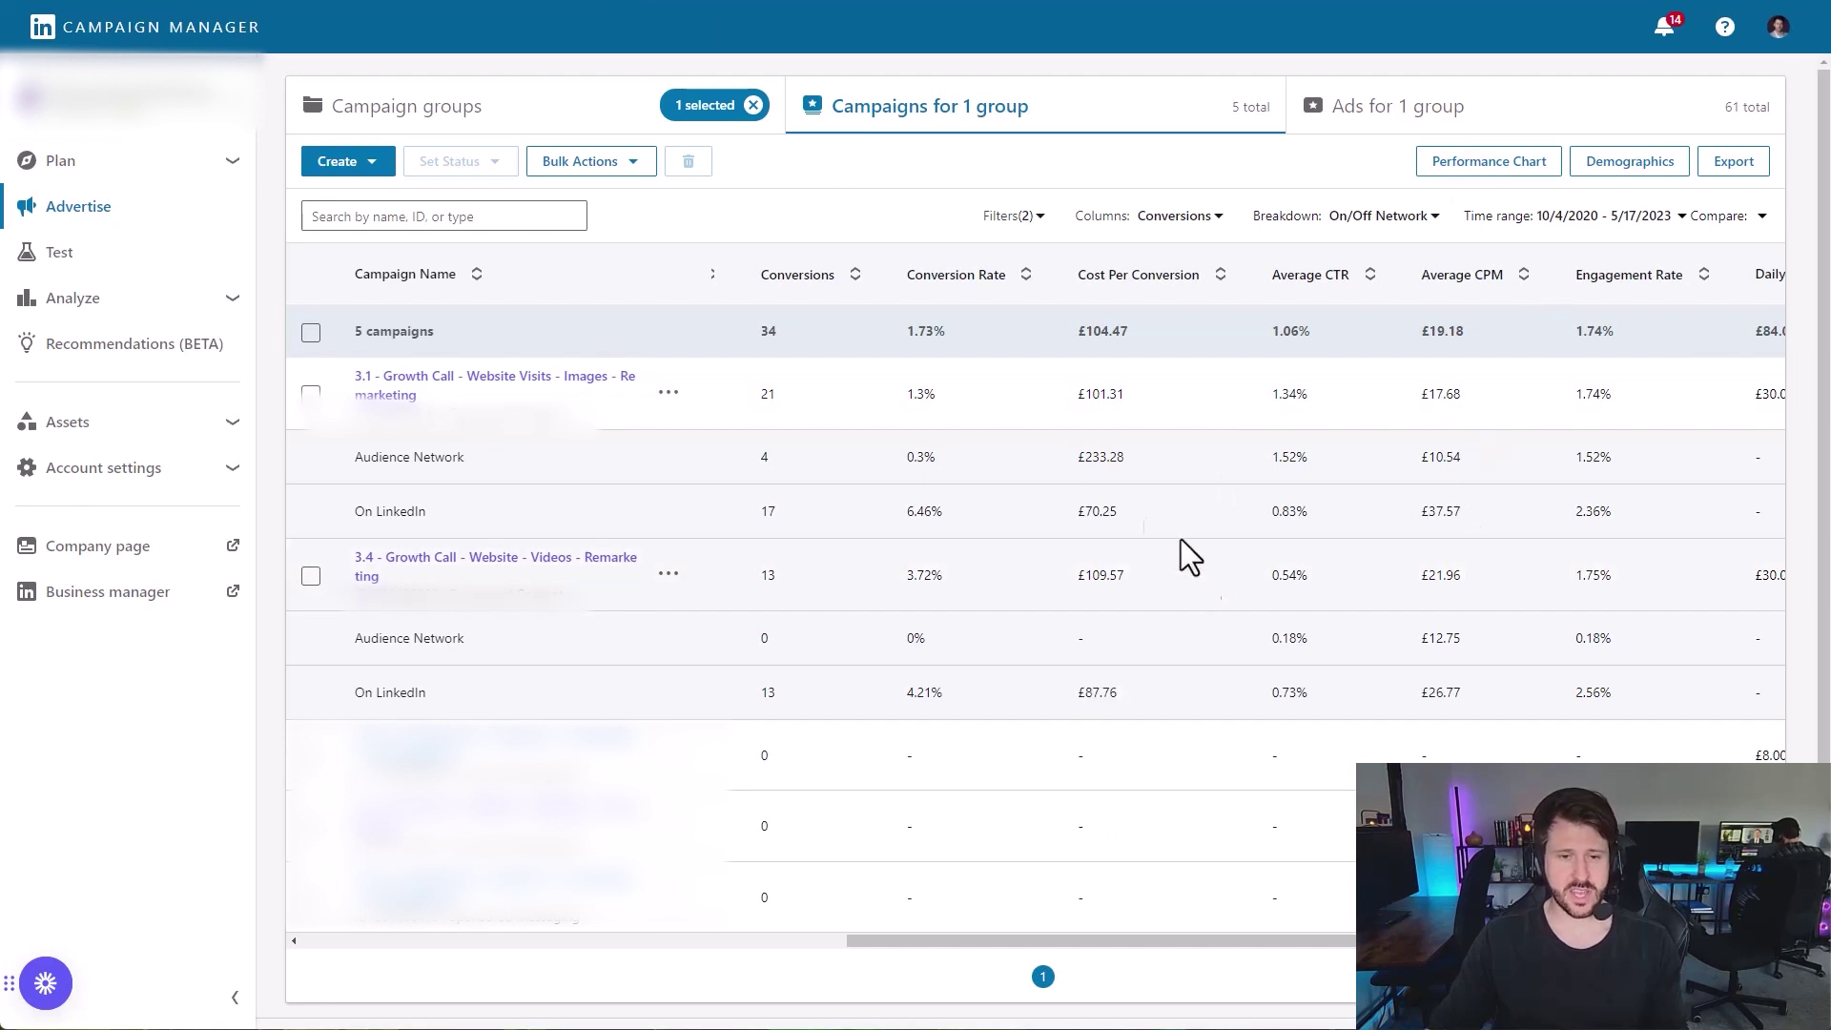
left_click_drag(1058, 940, 524, 927)
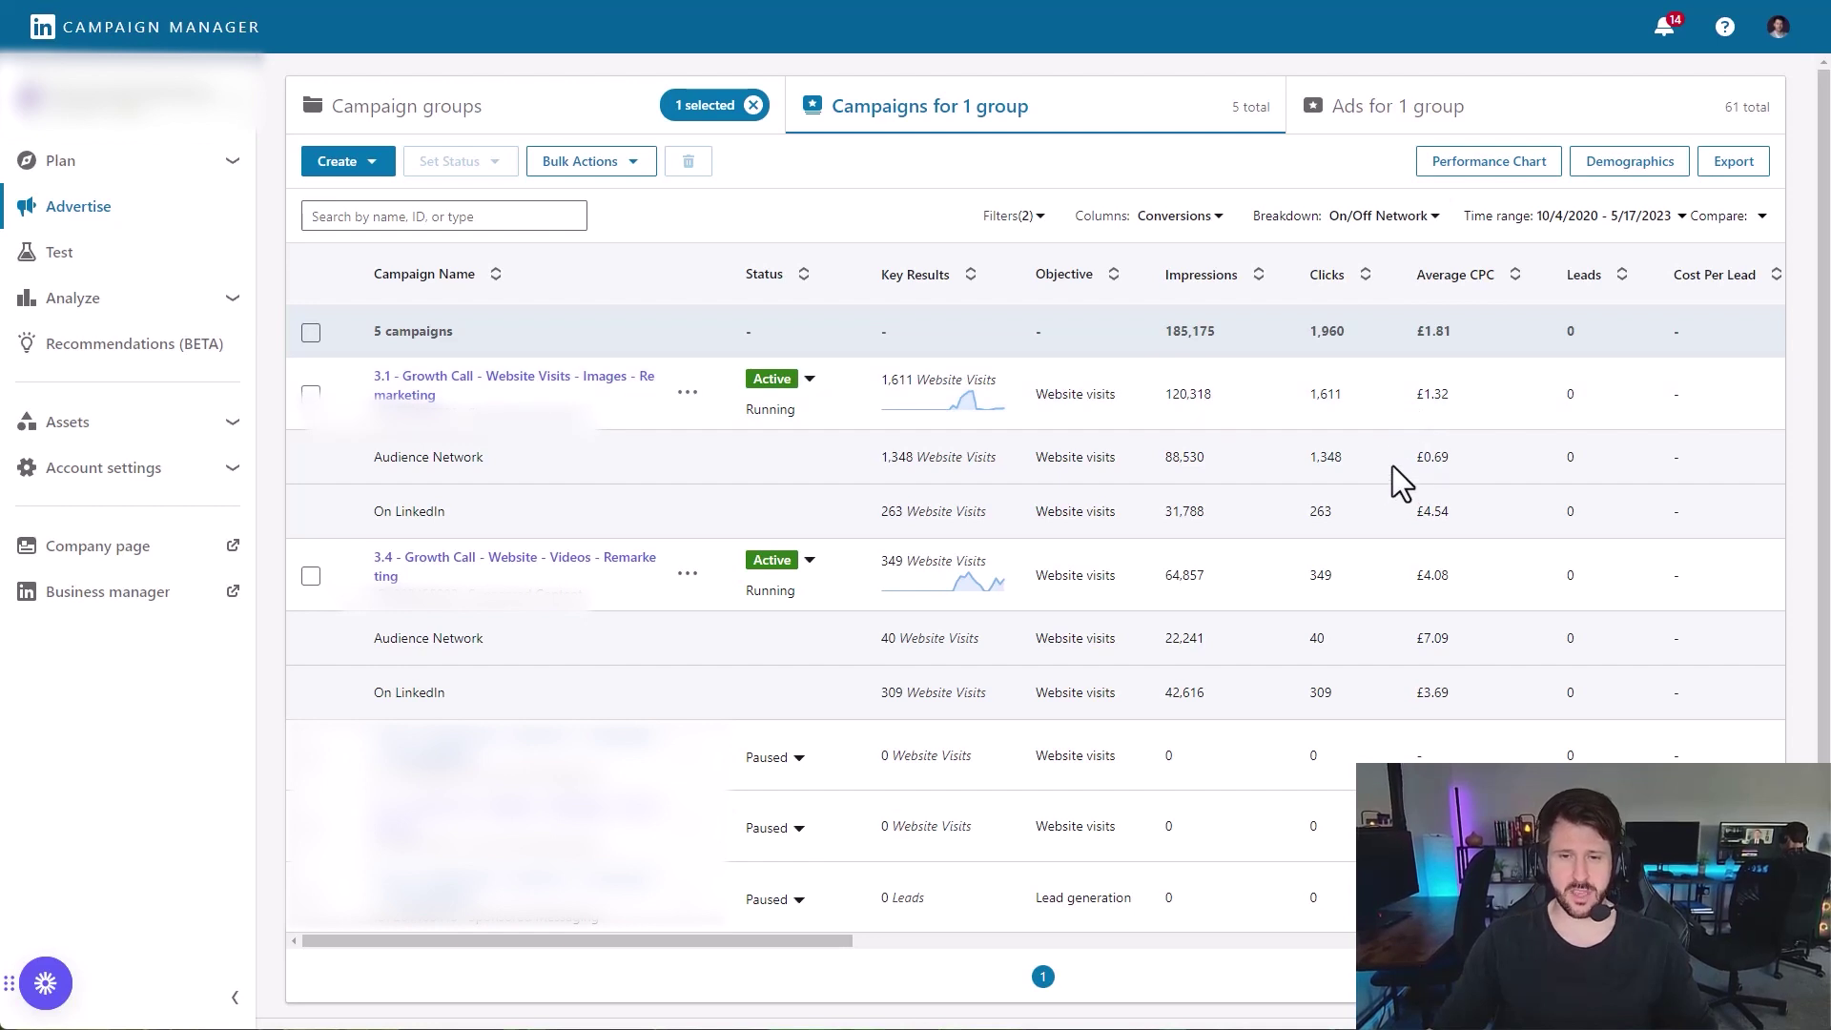
left_click(1405, 219)
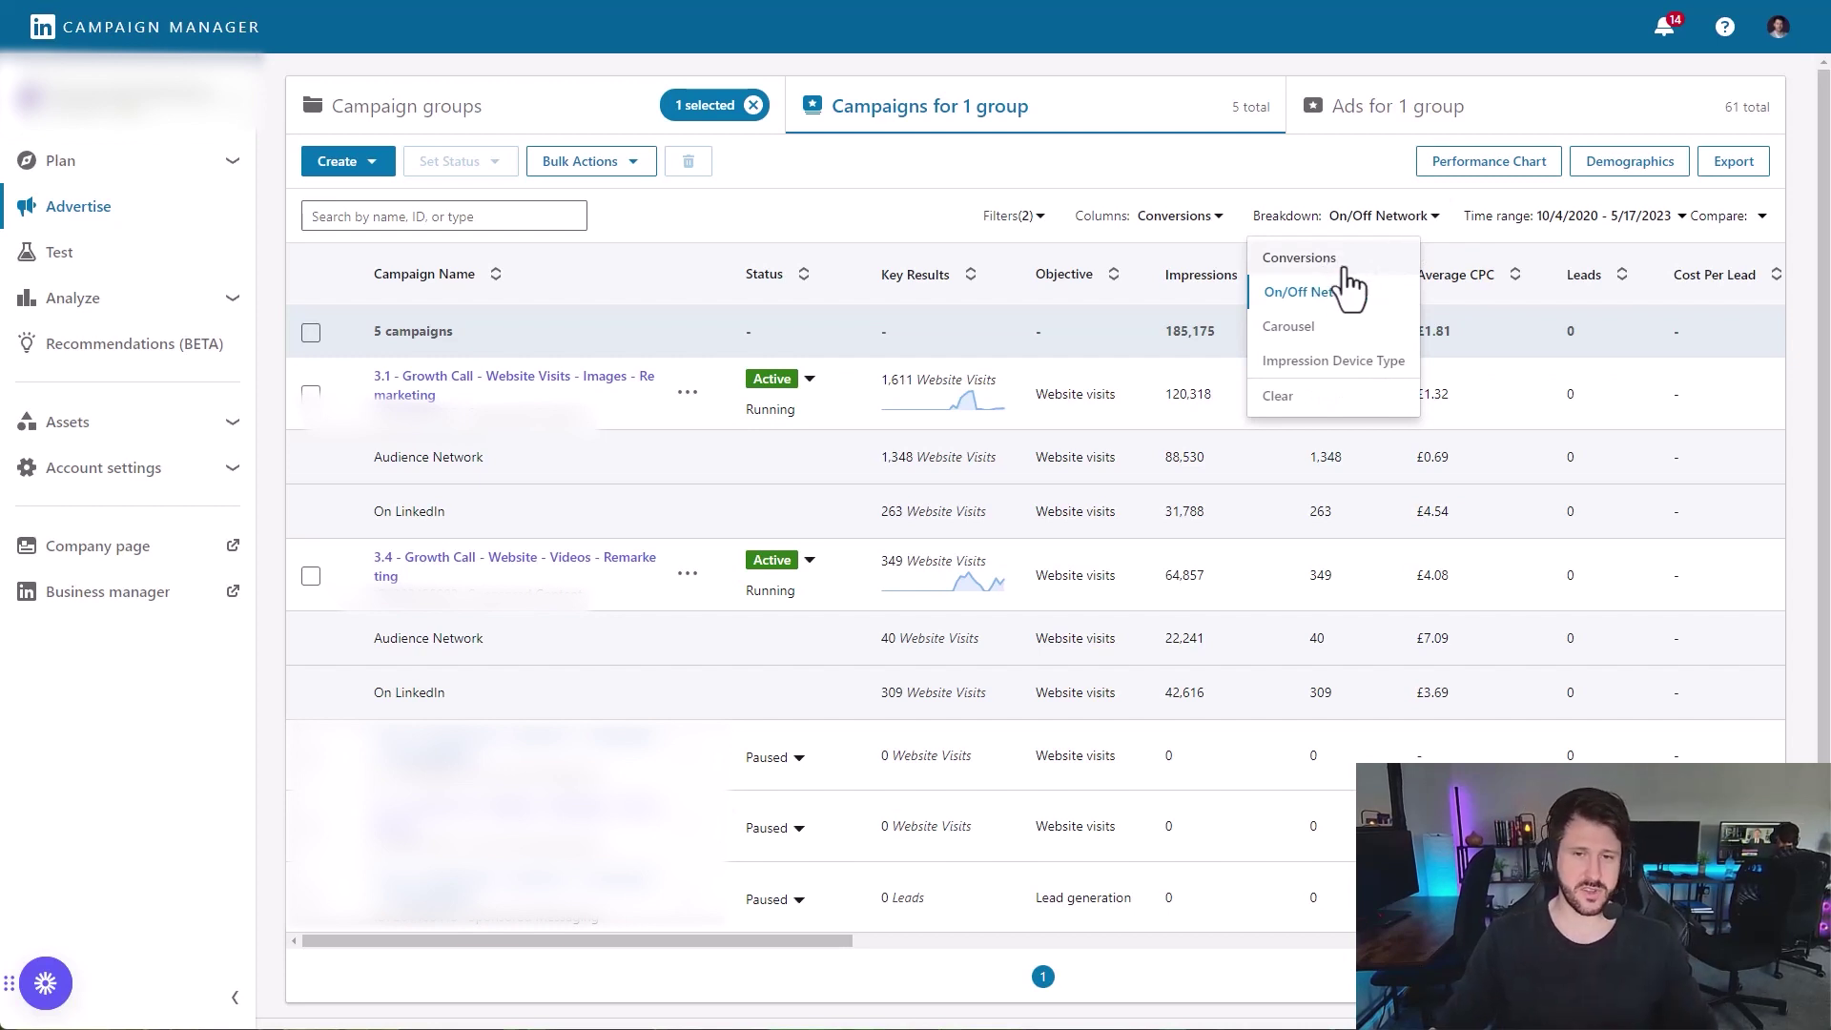
left_click(1297, 252)
- Change the Breakdown to On/Off Network and highlight the Audience Network row label
left_click(1387, 218)
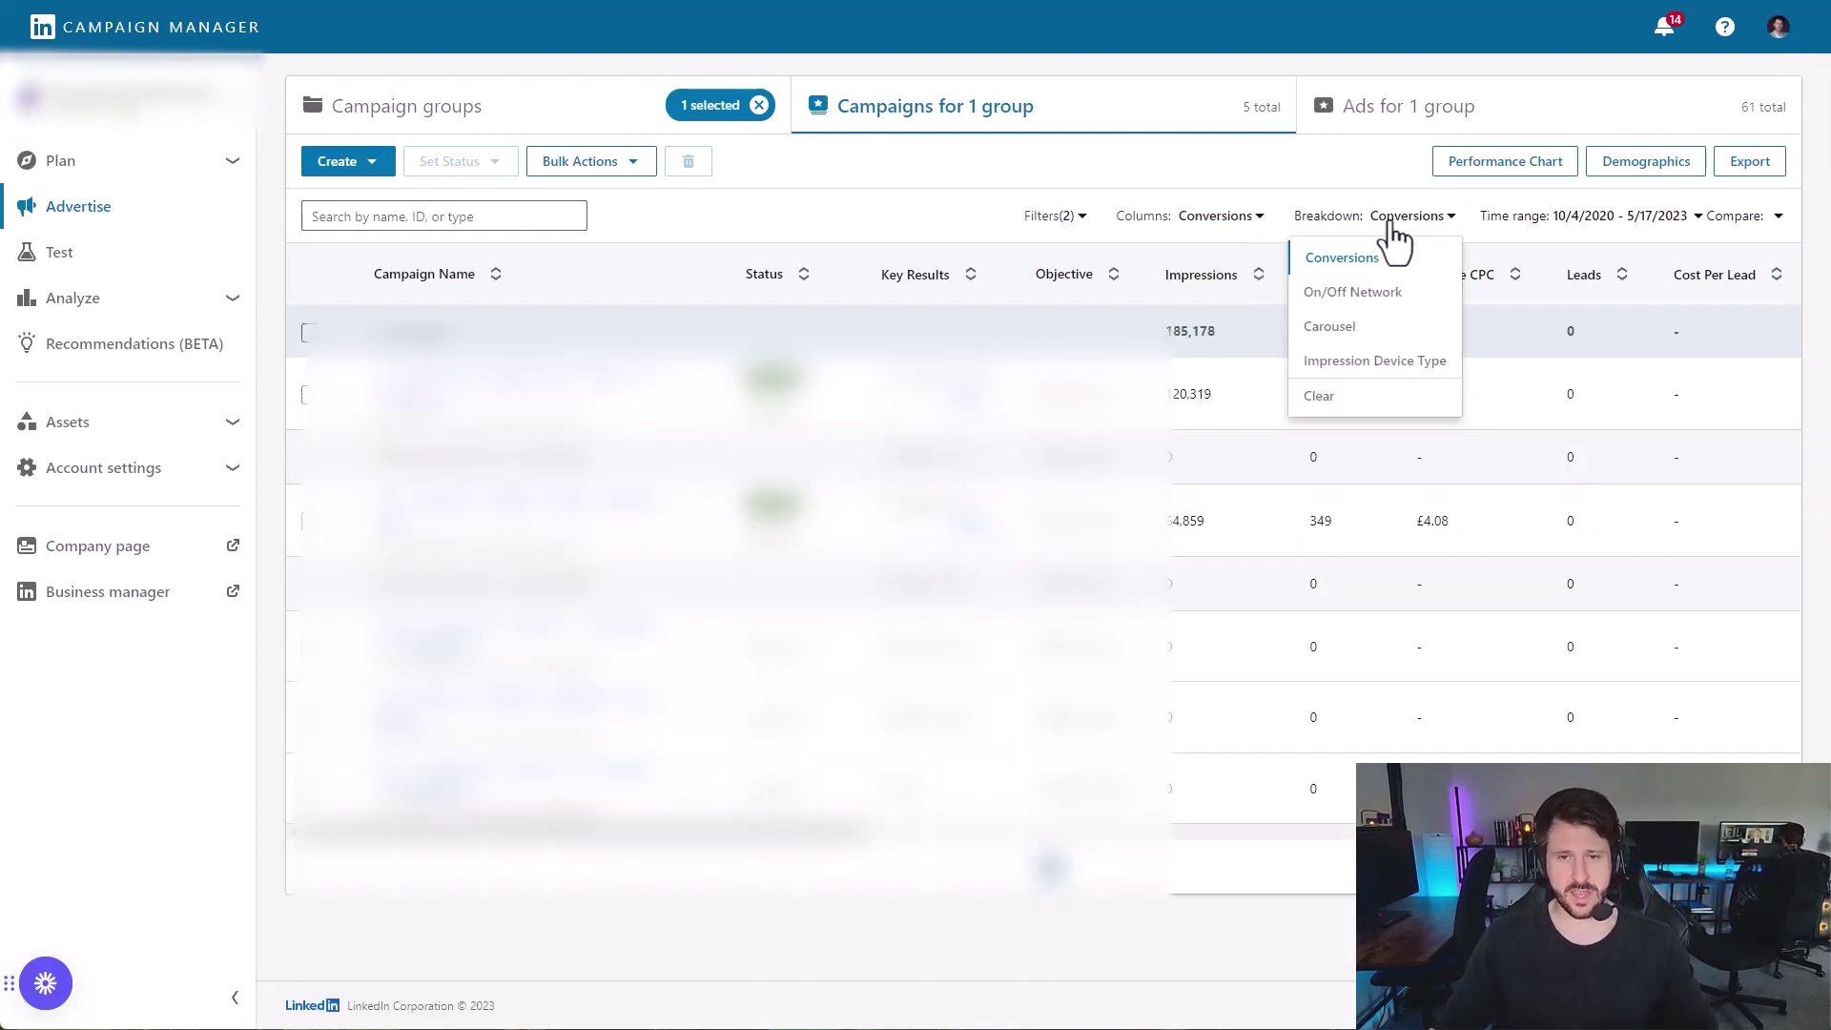
left_click(1351, 296)
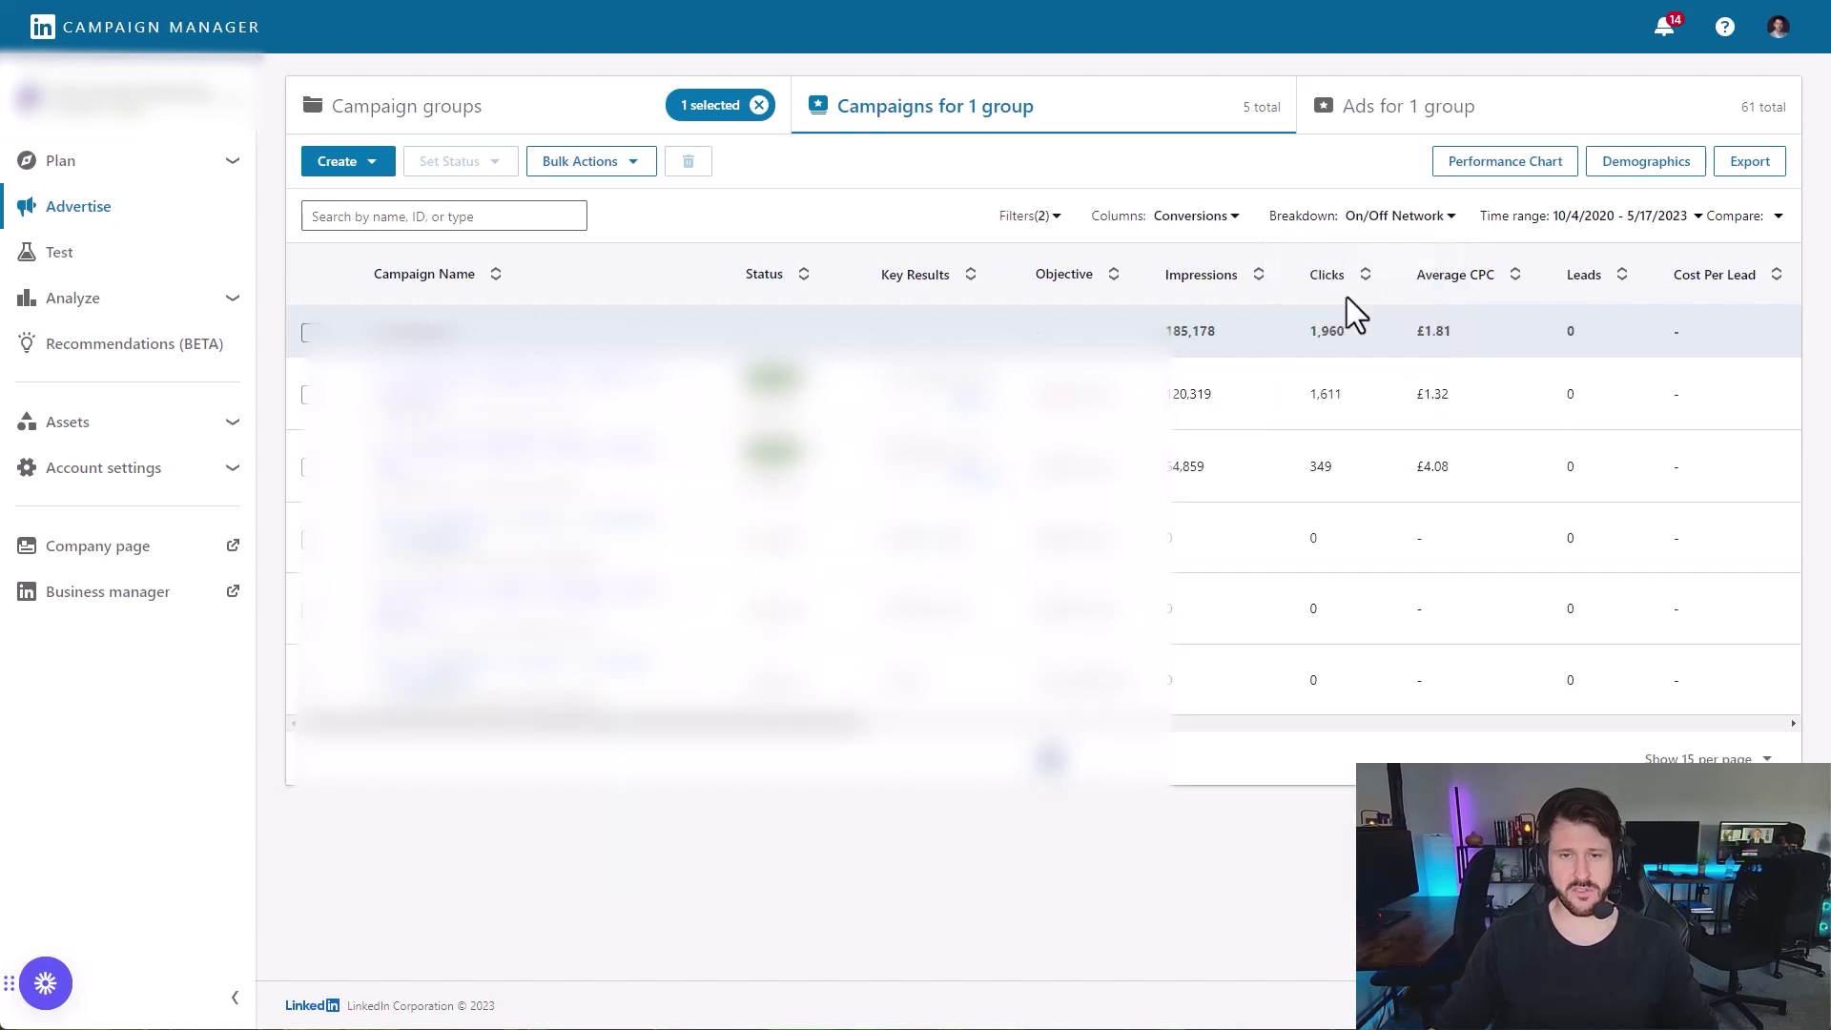
left_click_drag(370, 463, 673, 459)
left_click(652, 461)
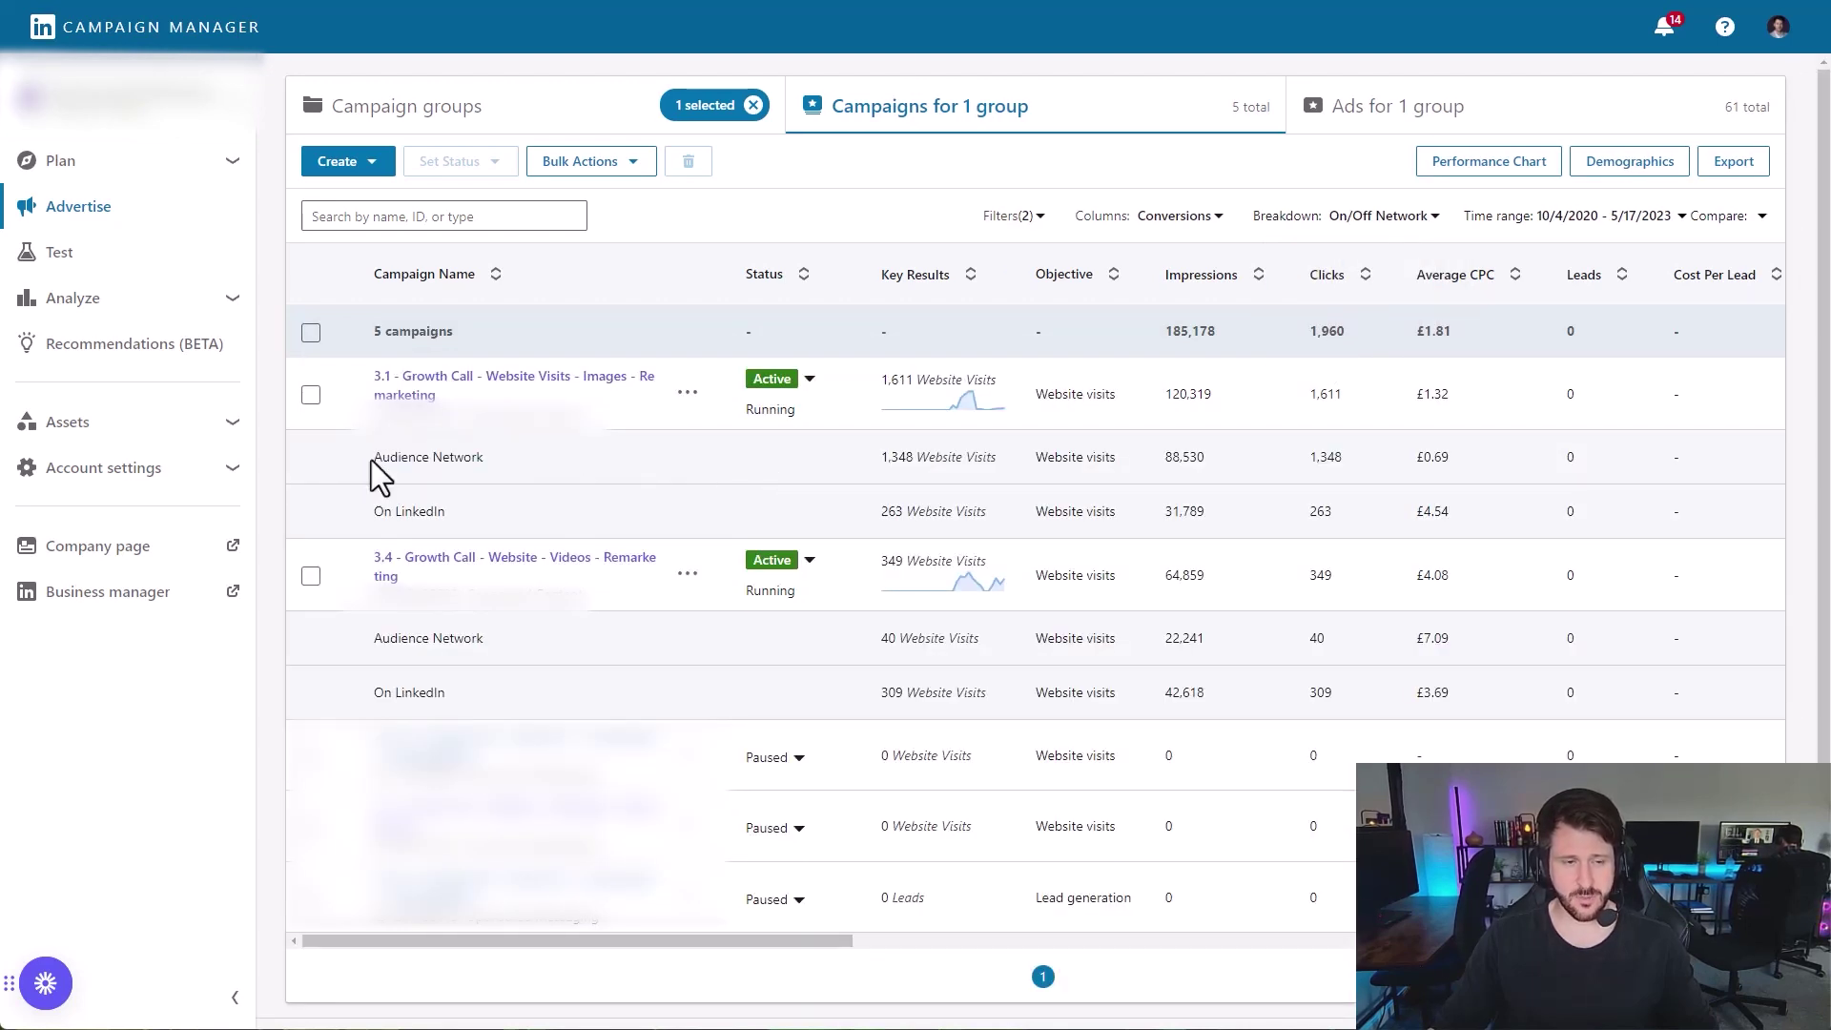
left_click_drag(802, 464, 1171, 470)
left_click(1177, 474)
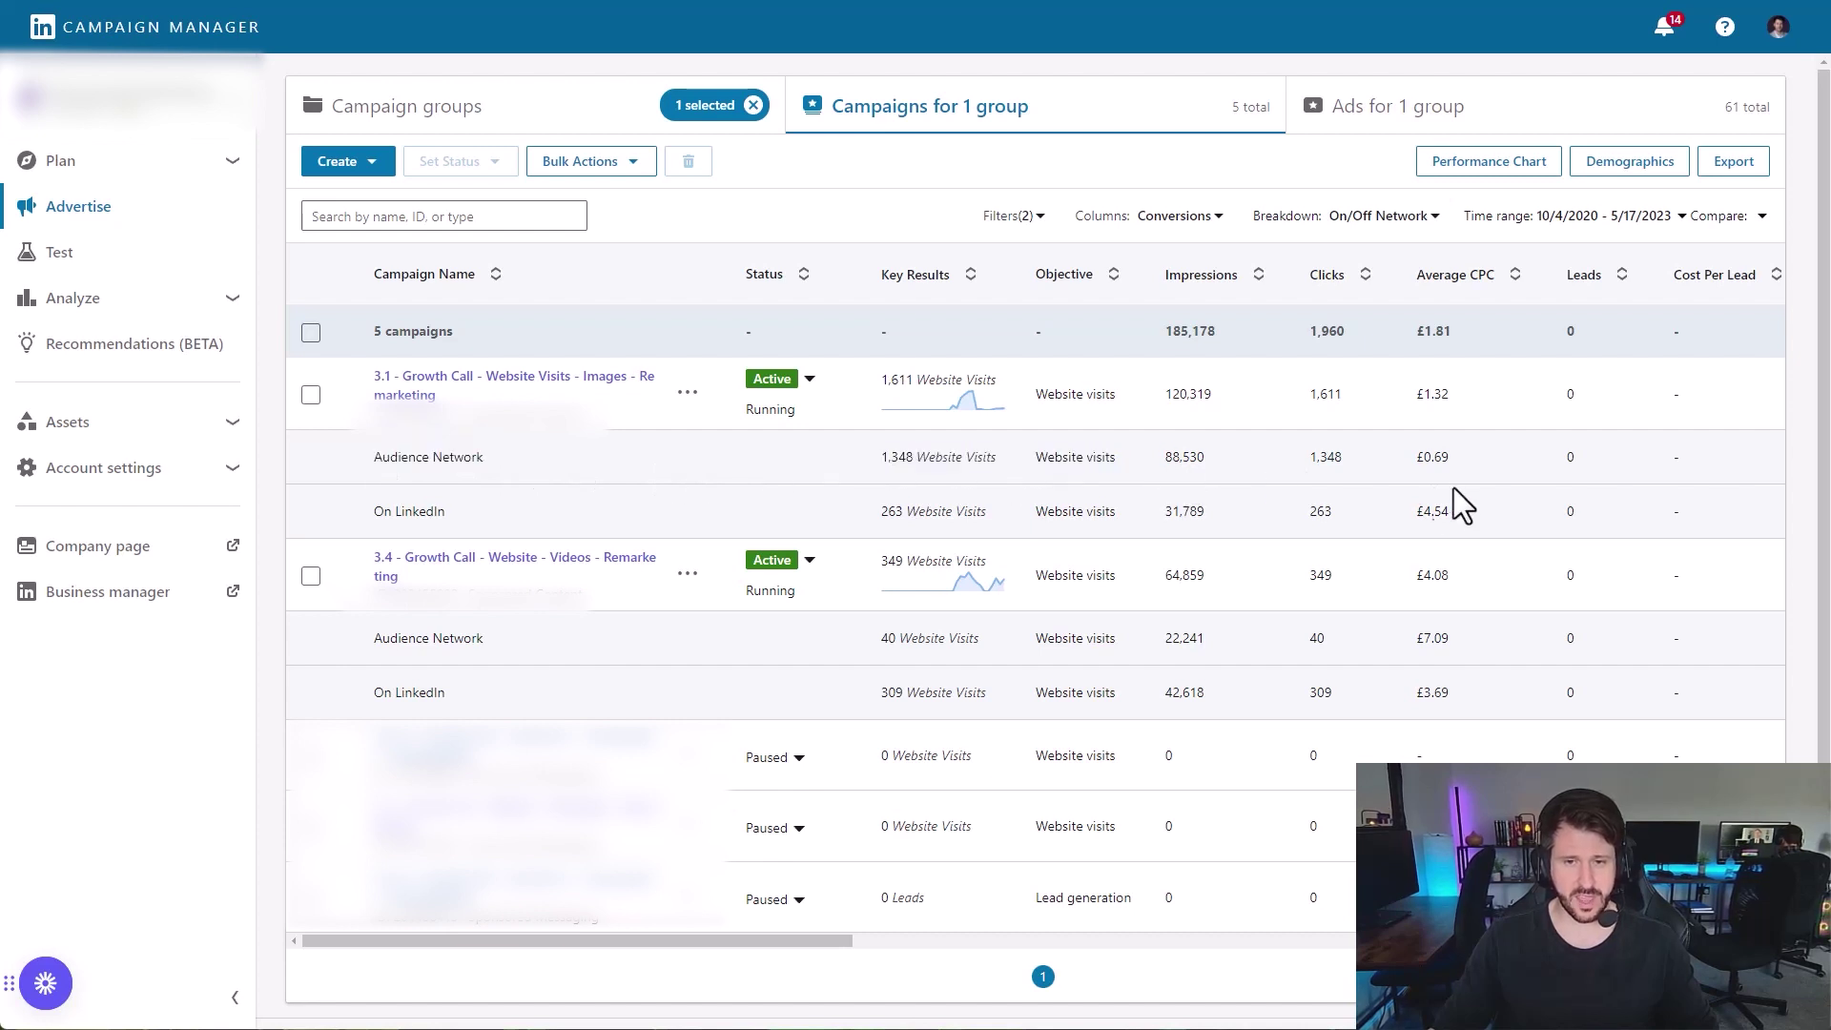
left_click_drag(374, 459, 526, 456)
left_click(525, 456)
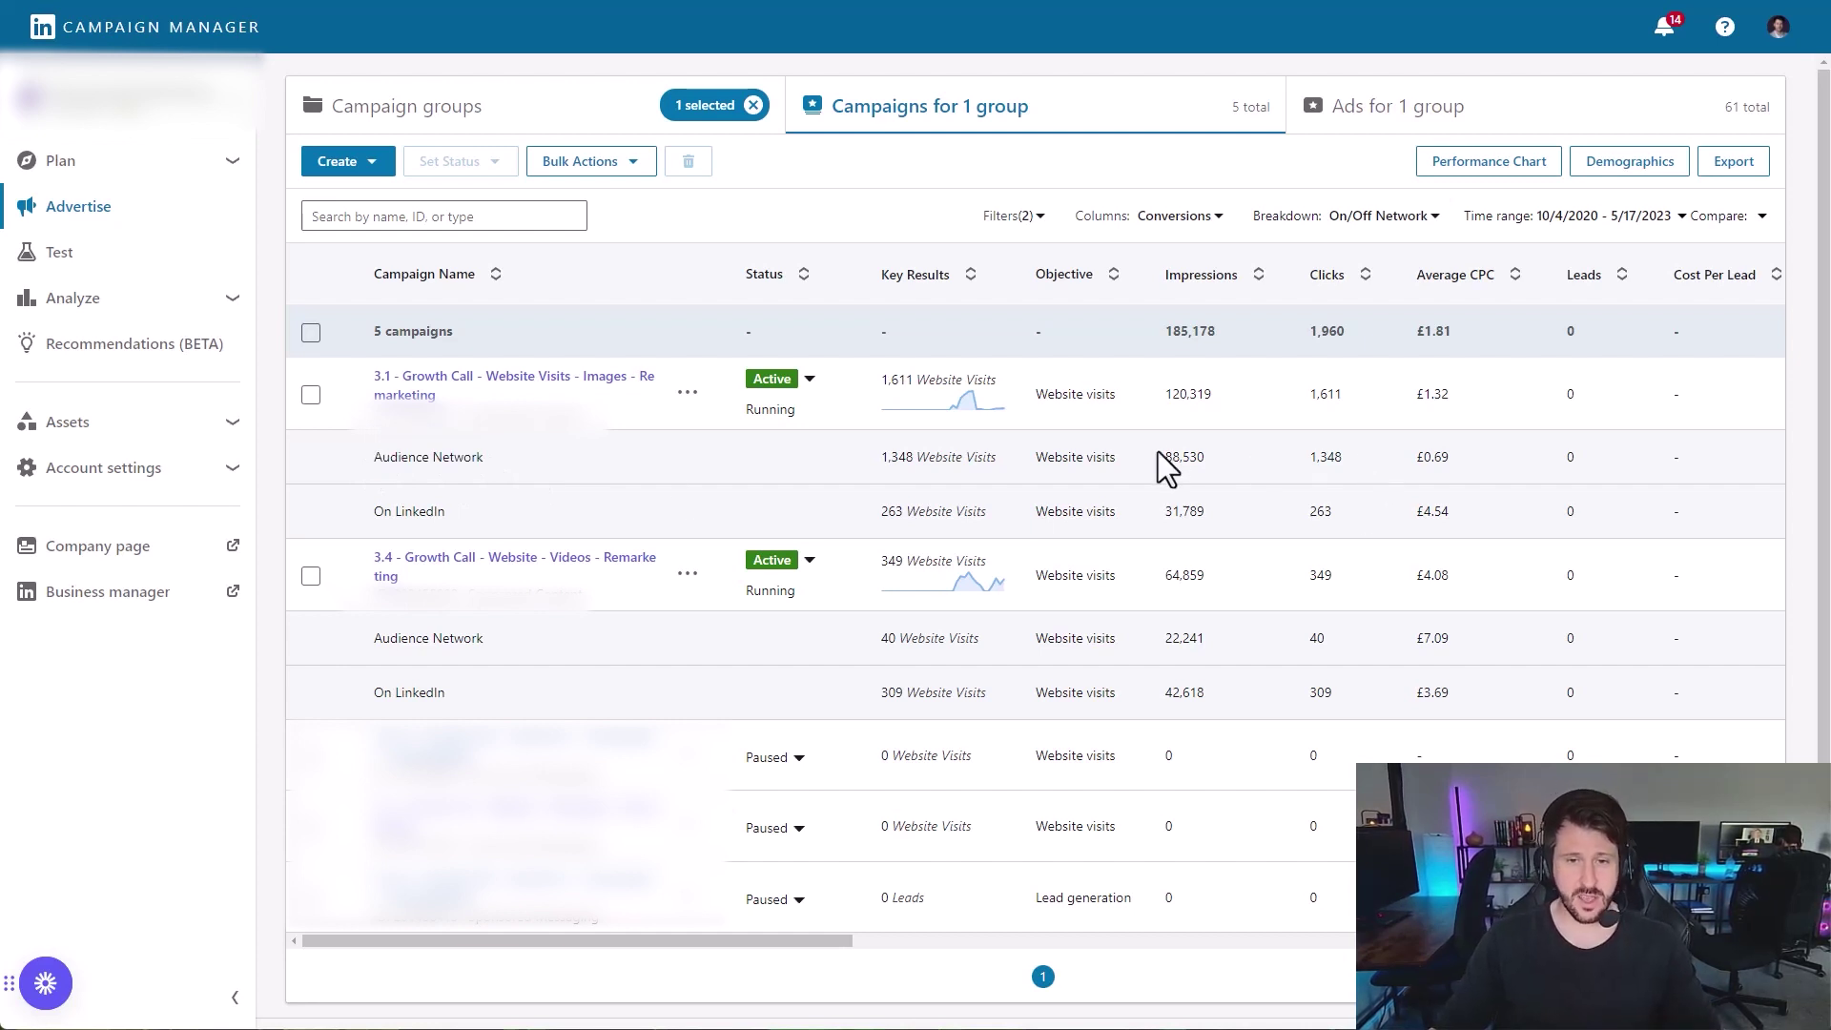
left_click(1247, 457)
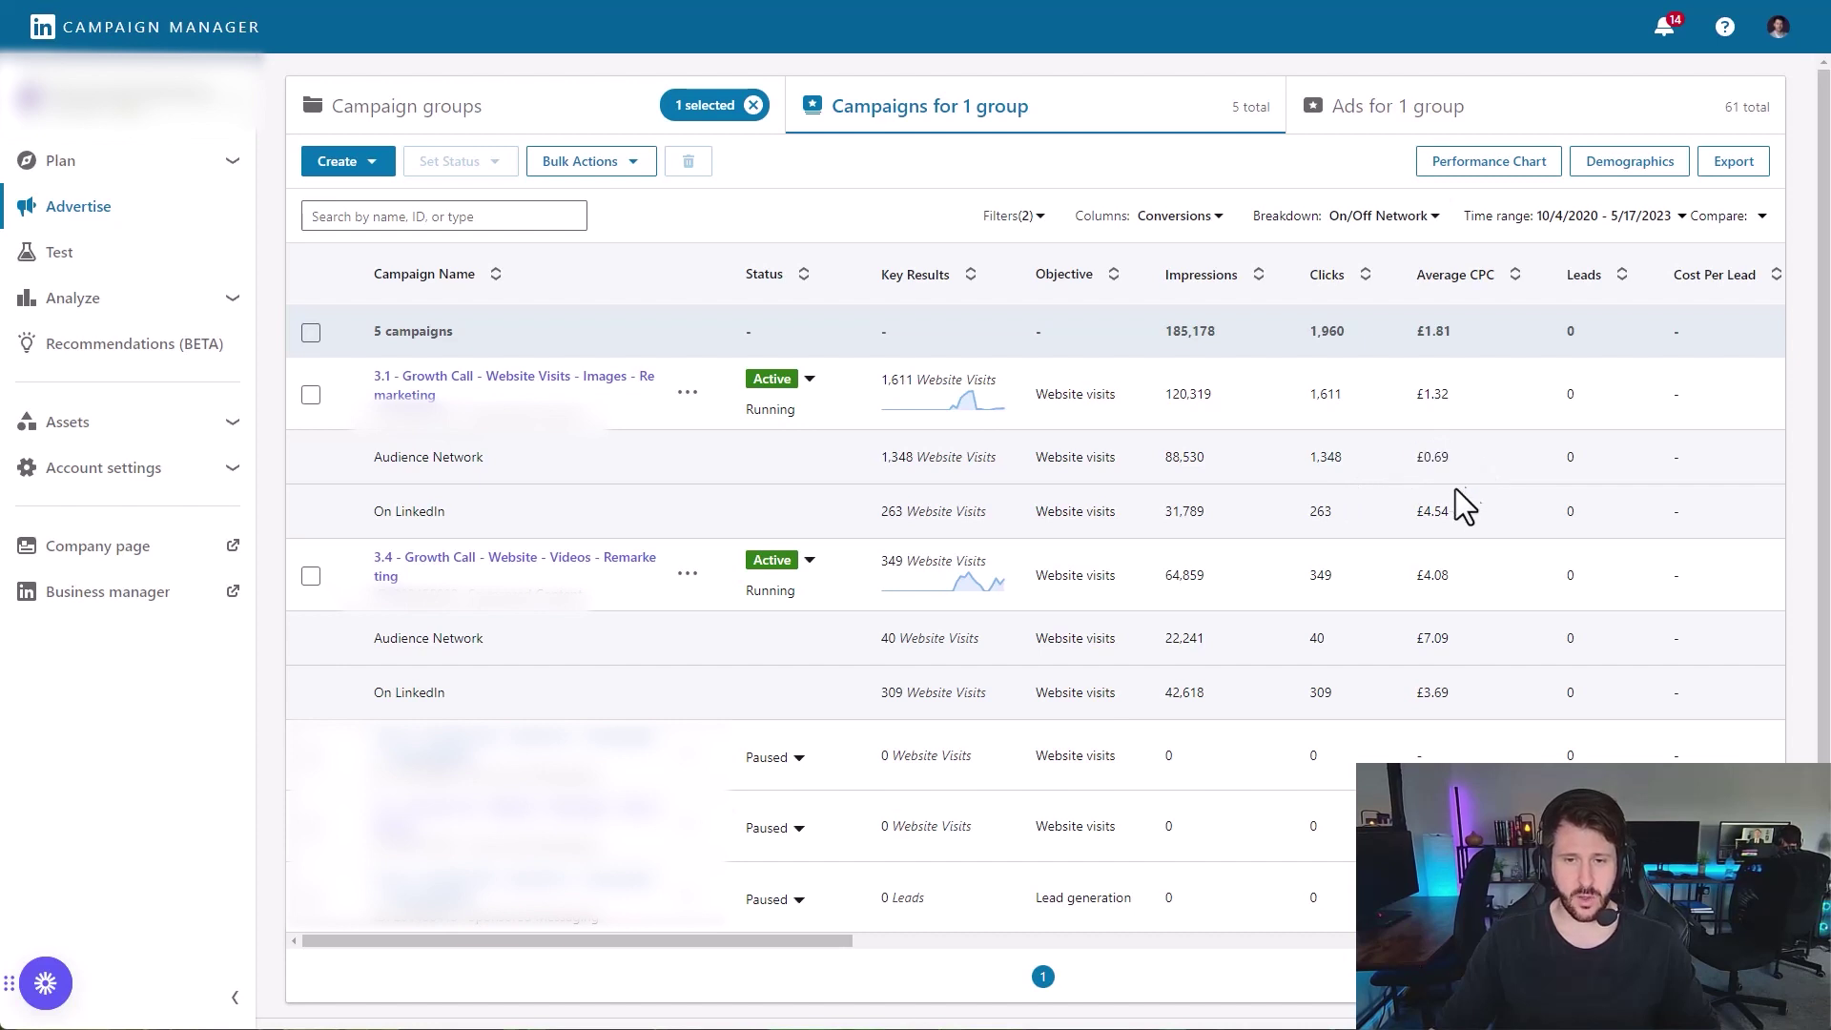
left_click(1478, 507)
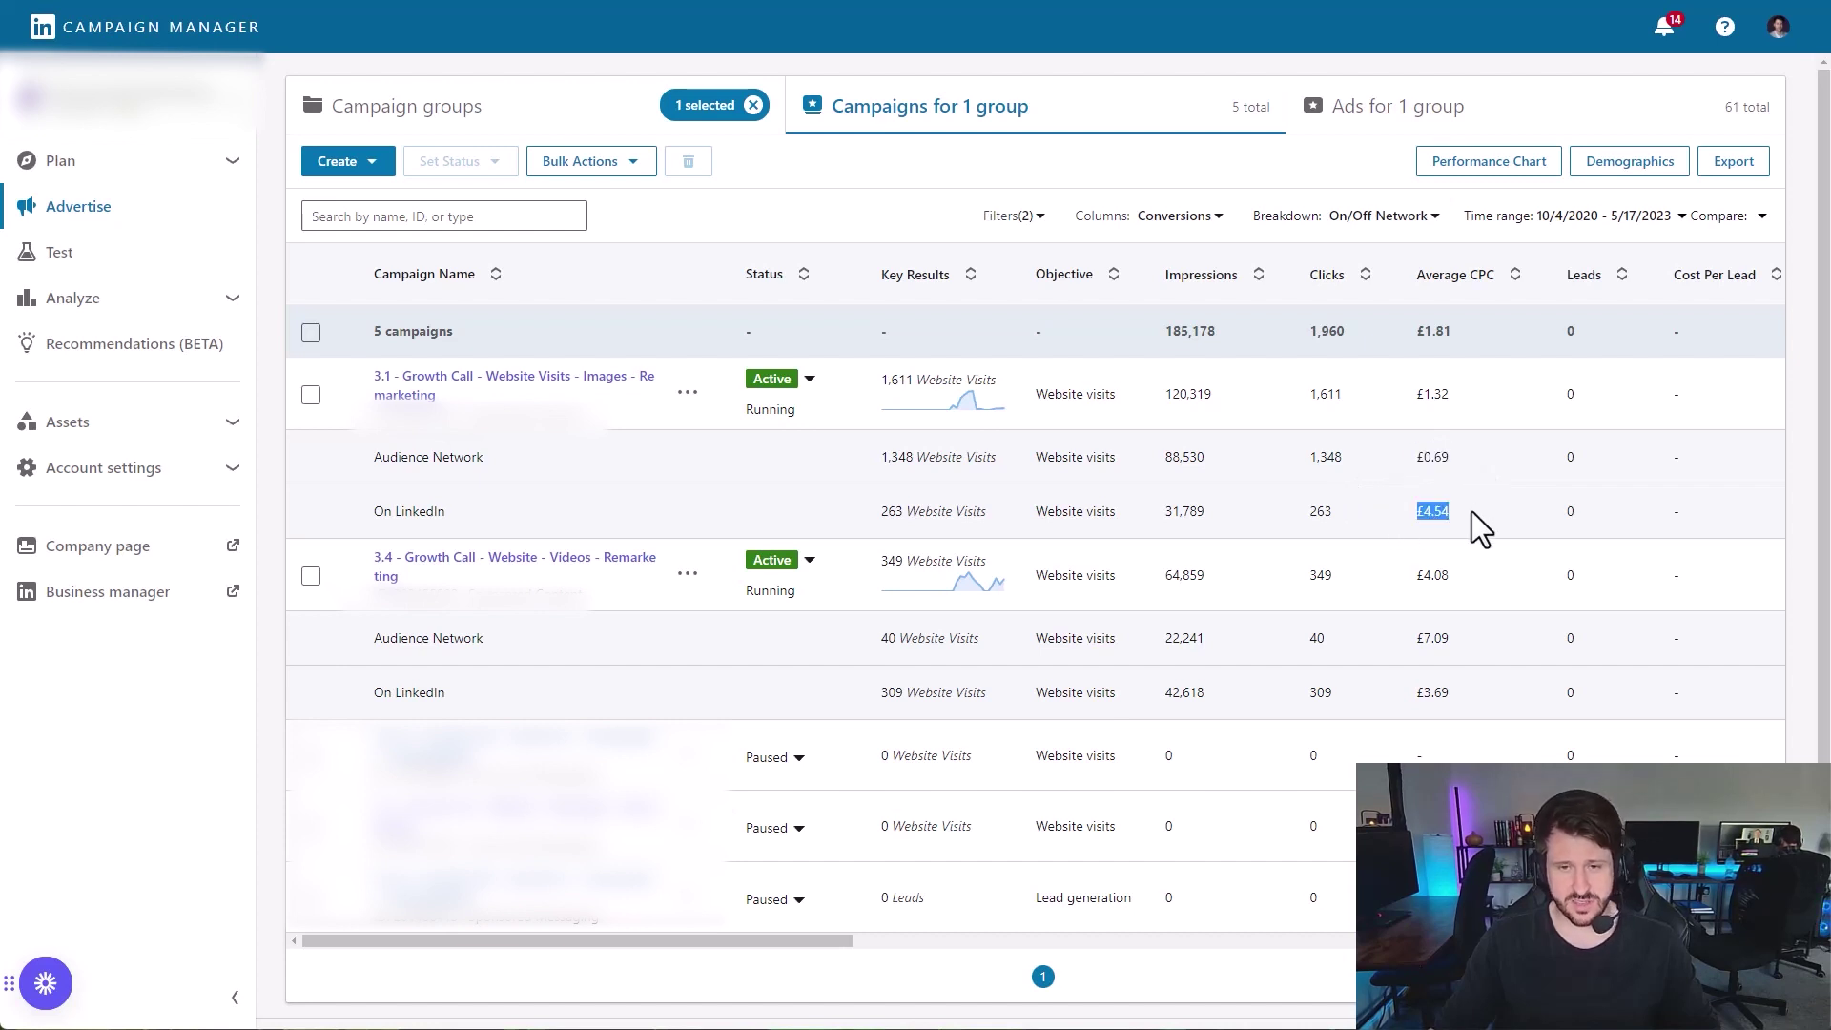
left_click_drag(870, 510, 1203, 511)
left_click(1426, 505)
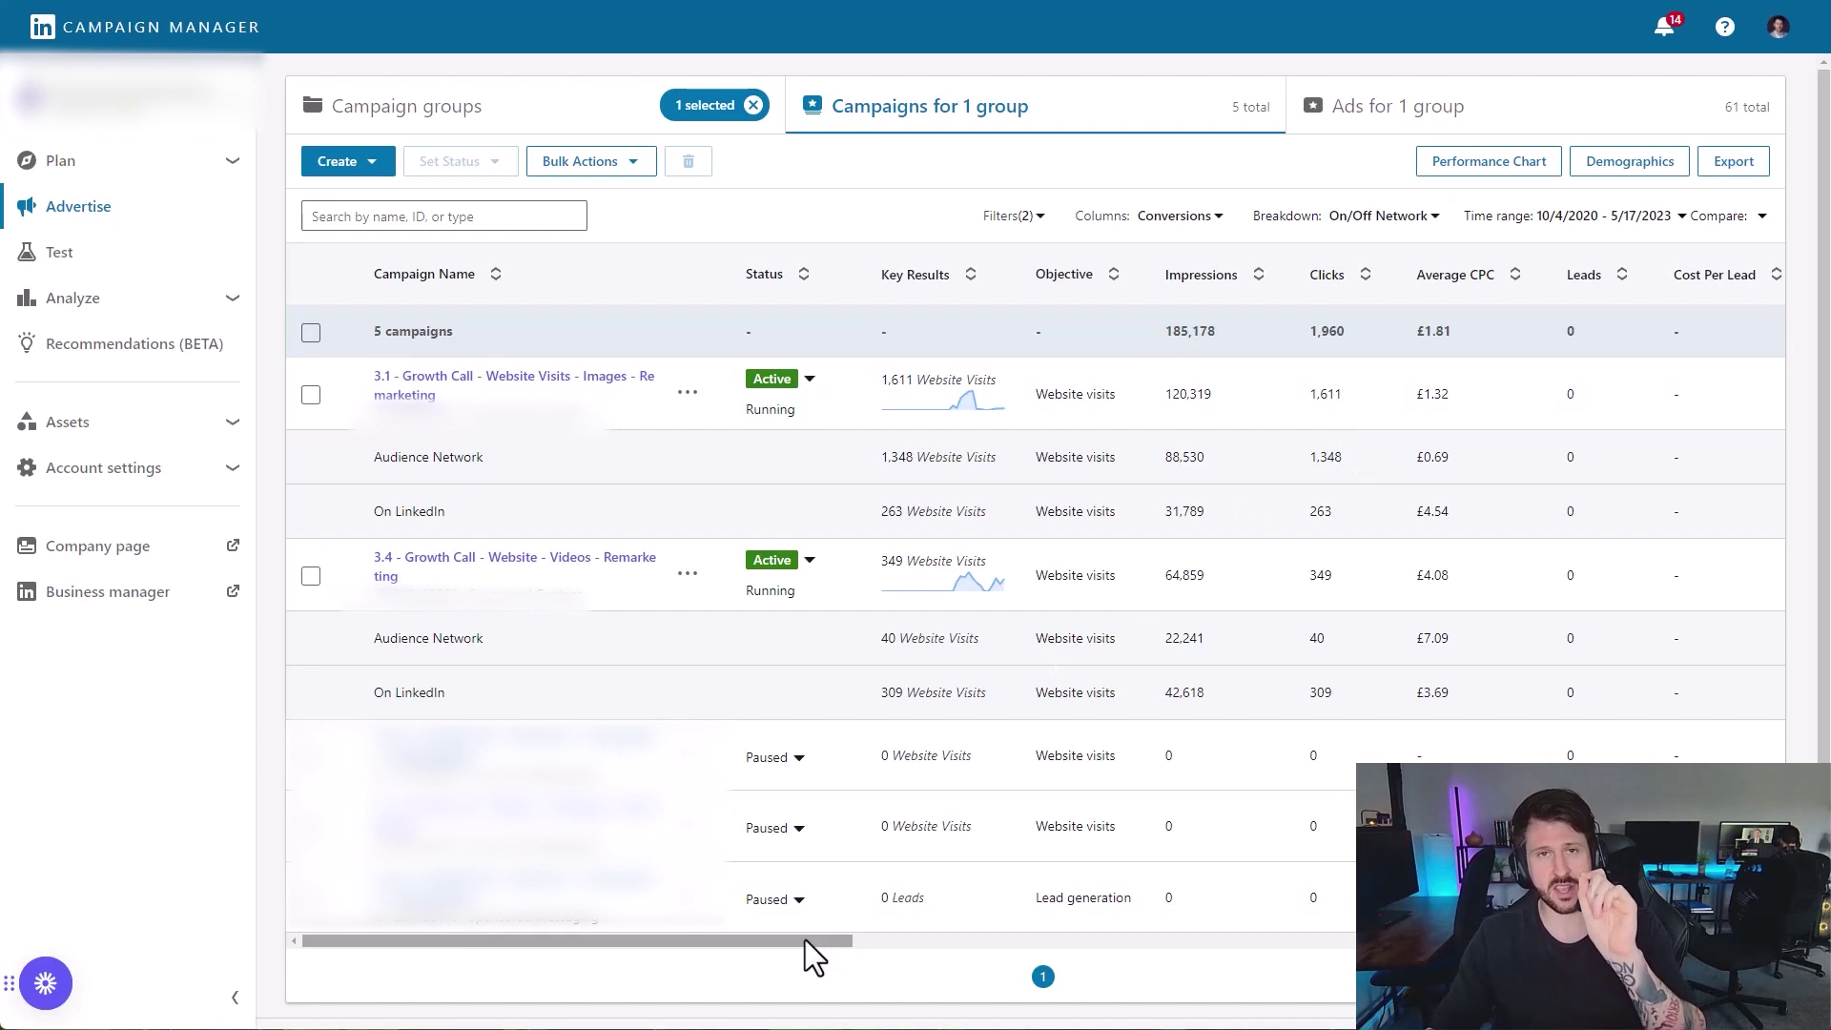
left_click_drag(806, 939, 1294, 914)
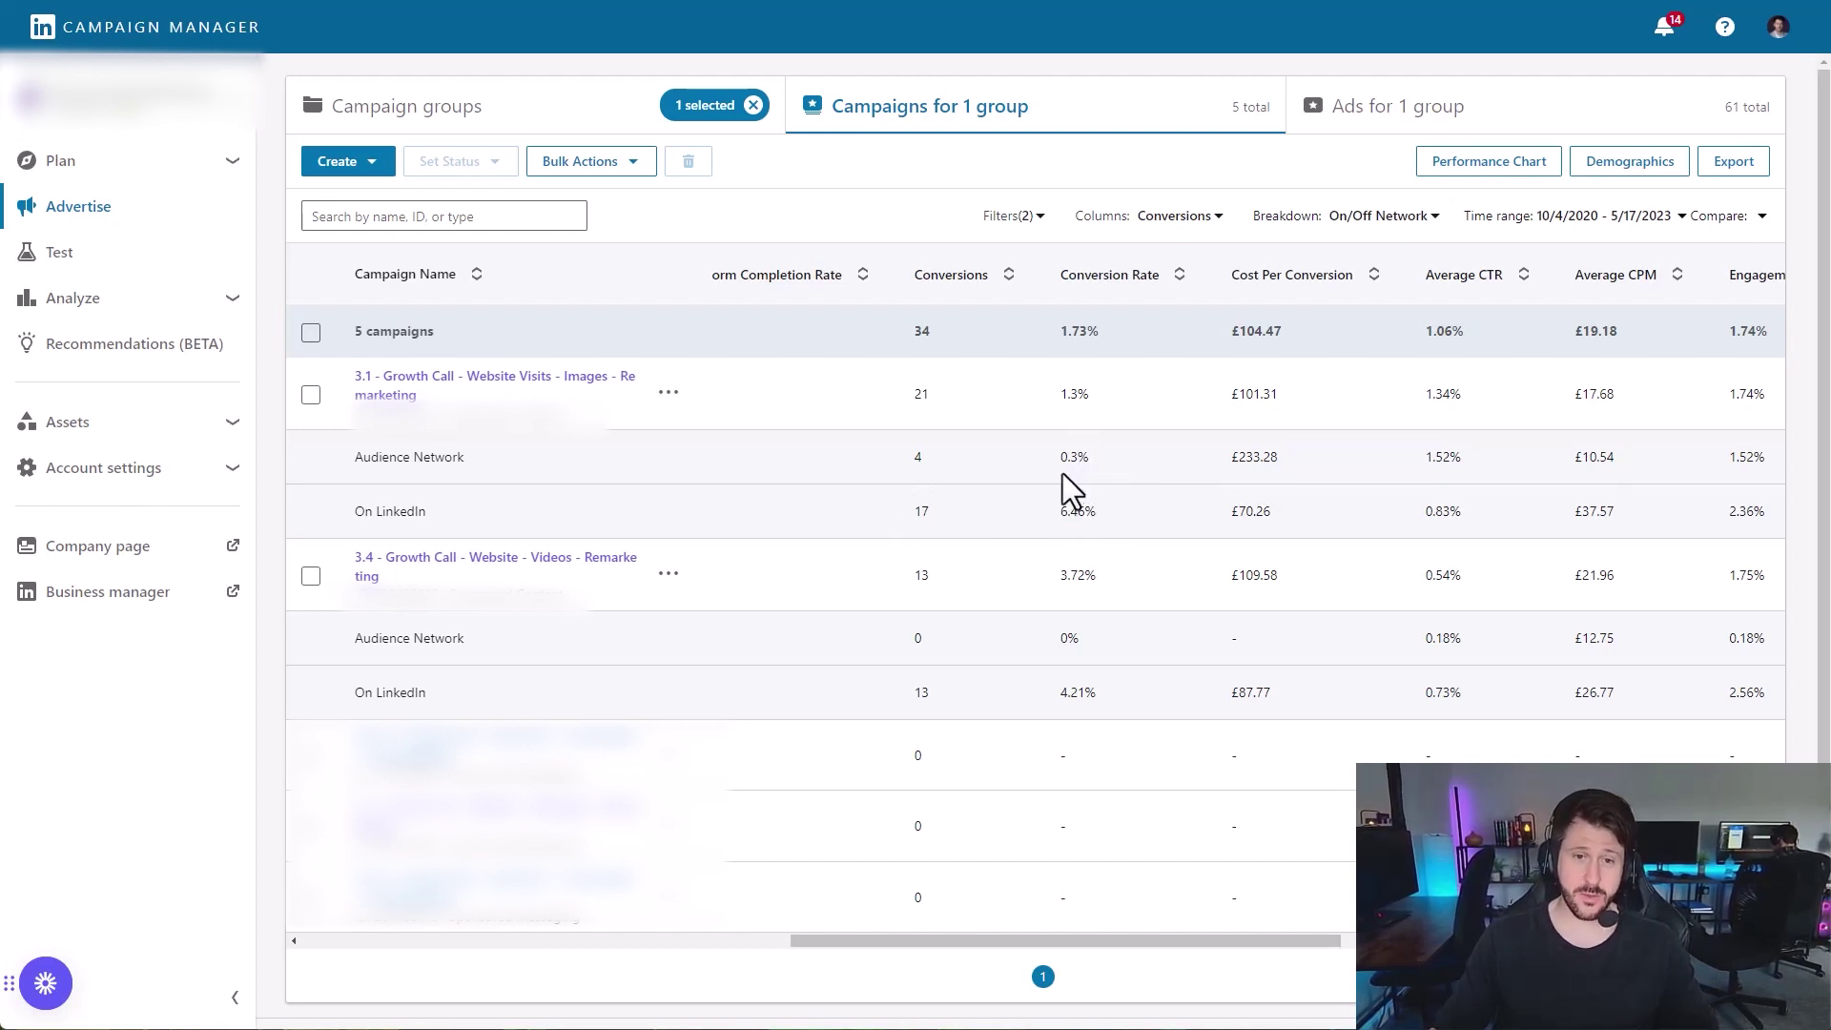
- Compare conversion rates, highlighting On LinkedIn's 6.46% against Audience Network's 0.3%
left_click(1126, 460)
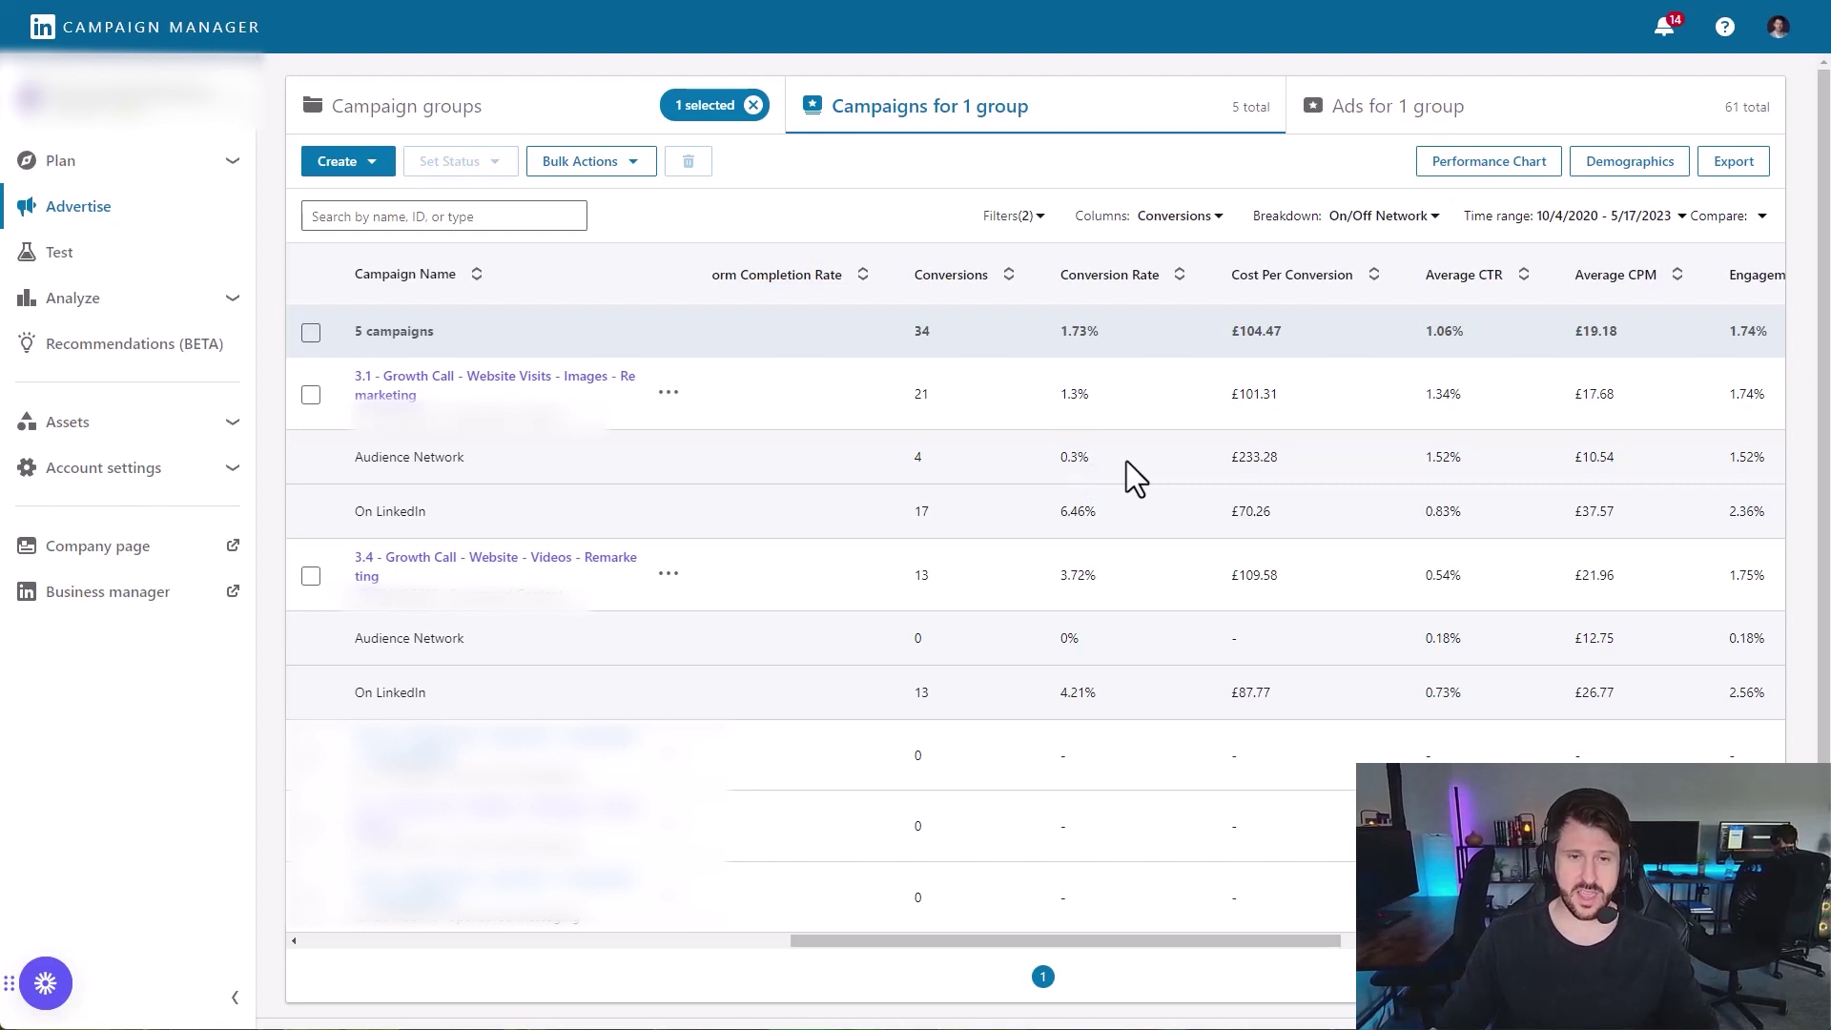
left_click(1135, 469)
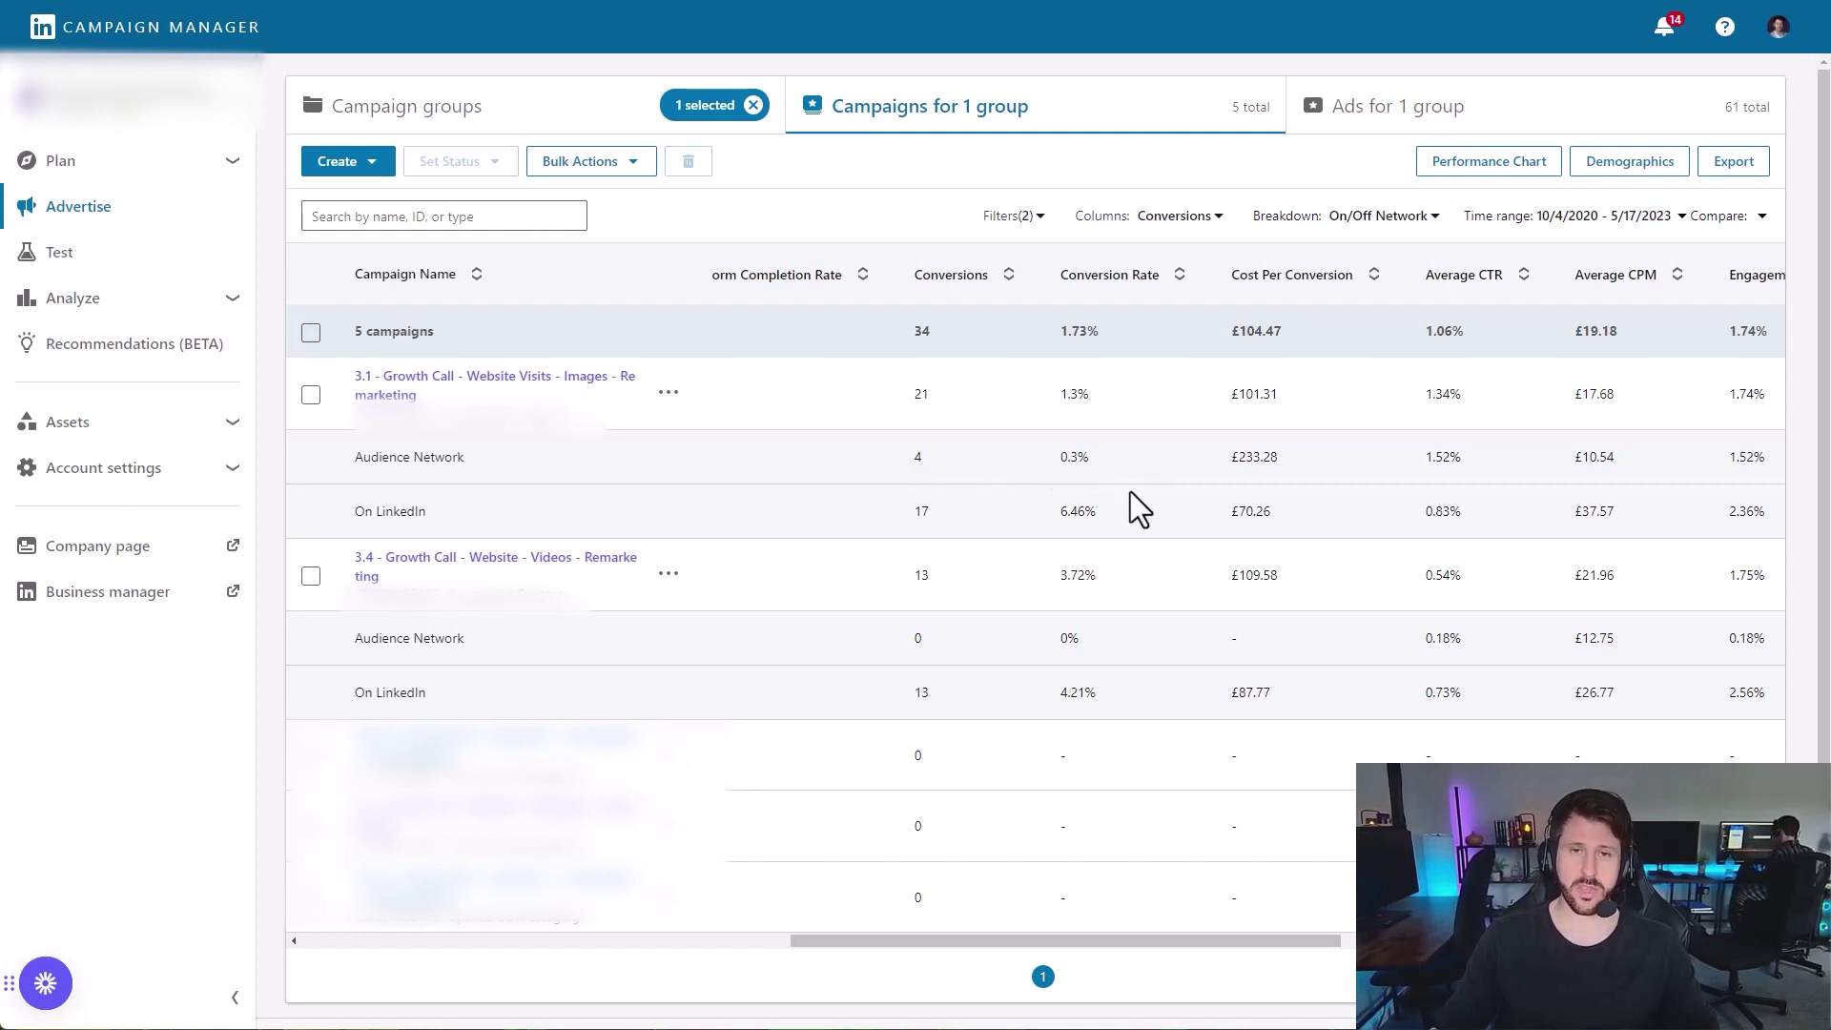
left_click_drag(1043, 506, 1153, 504)
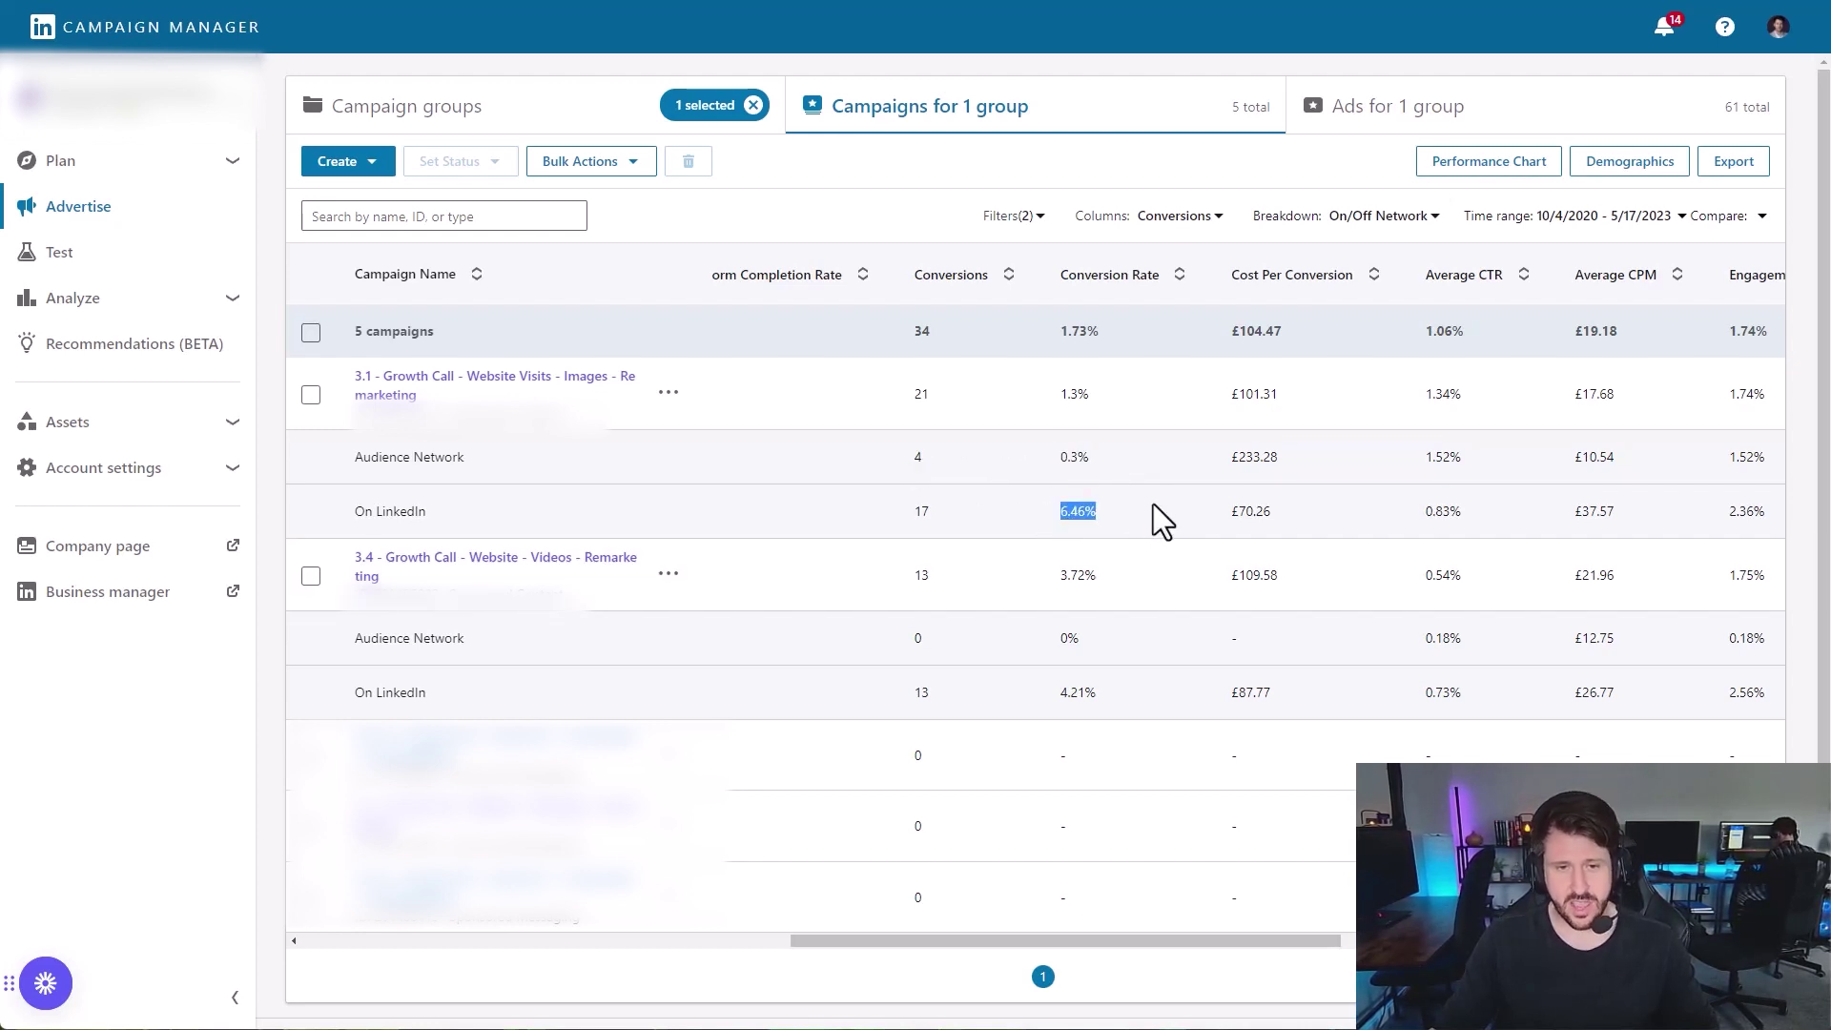
left_click(1045, 511)
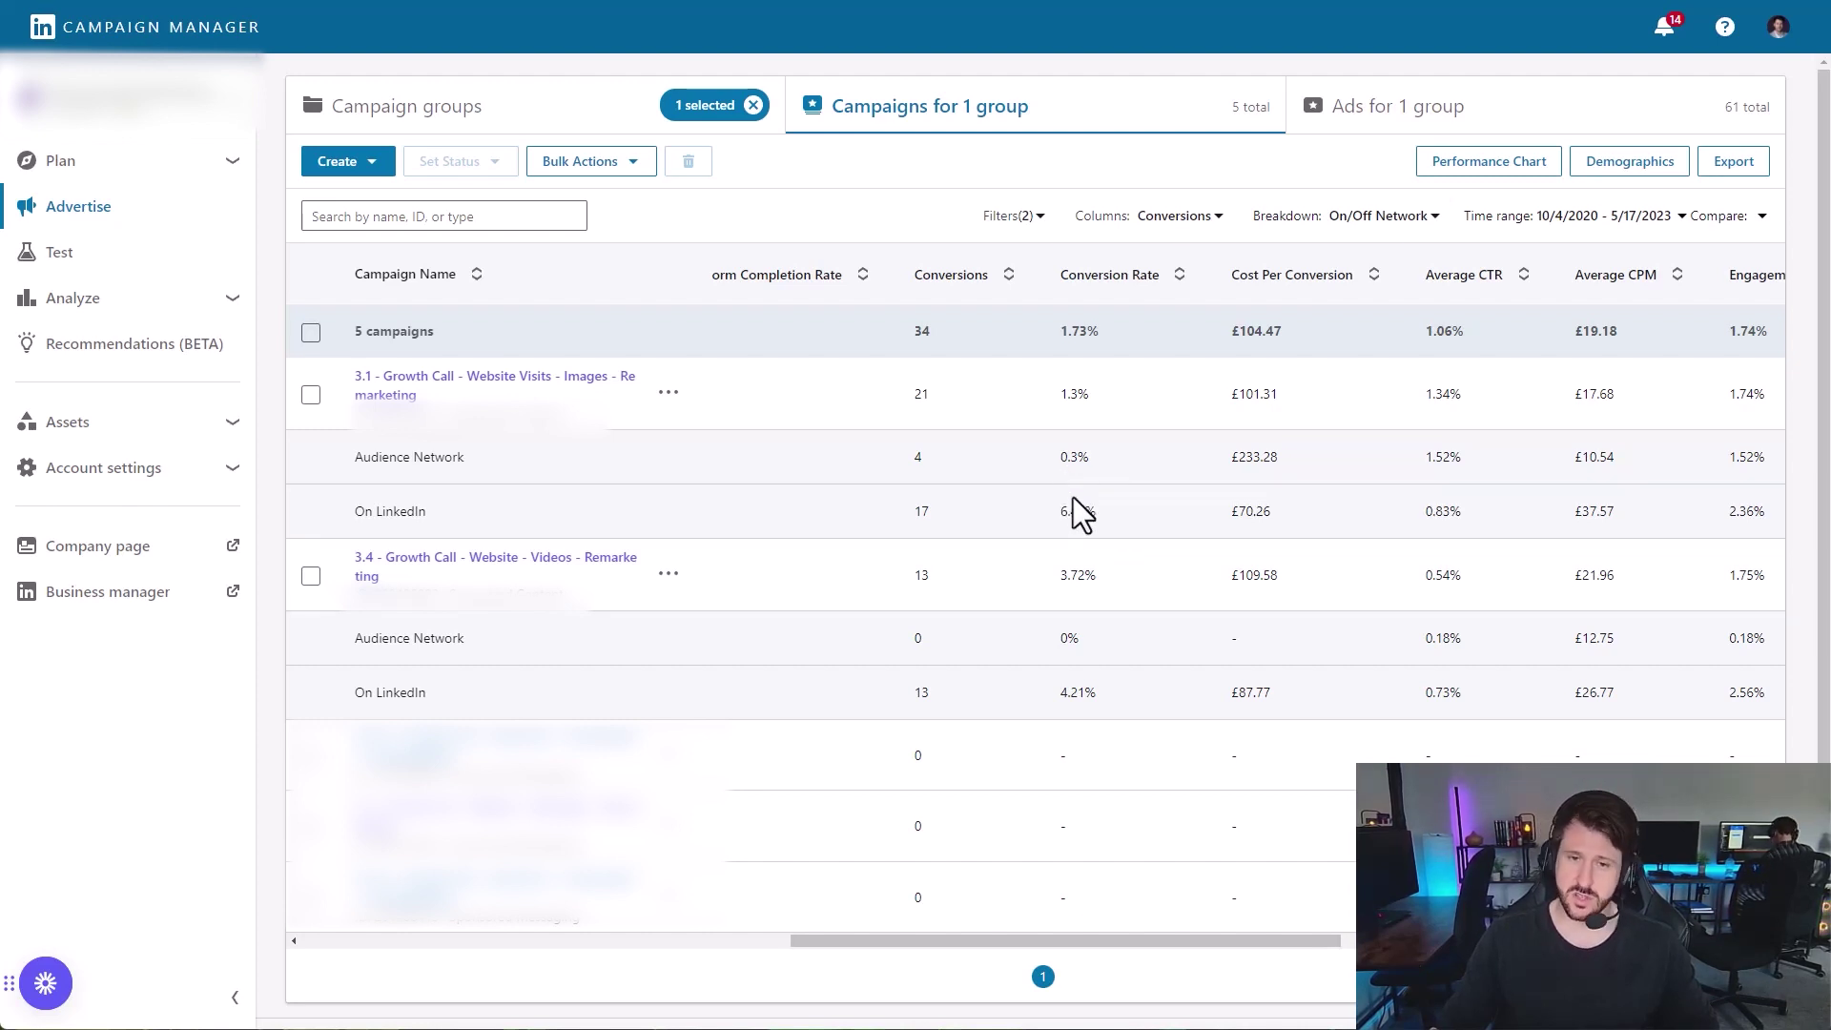
- Highlight the Audience Network £233.28 cost per conversion figure
left_click_drag(1276, 458, 1206, 465)
left_click(1241, 485)
left_click(1213, 461)
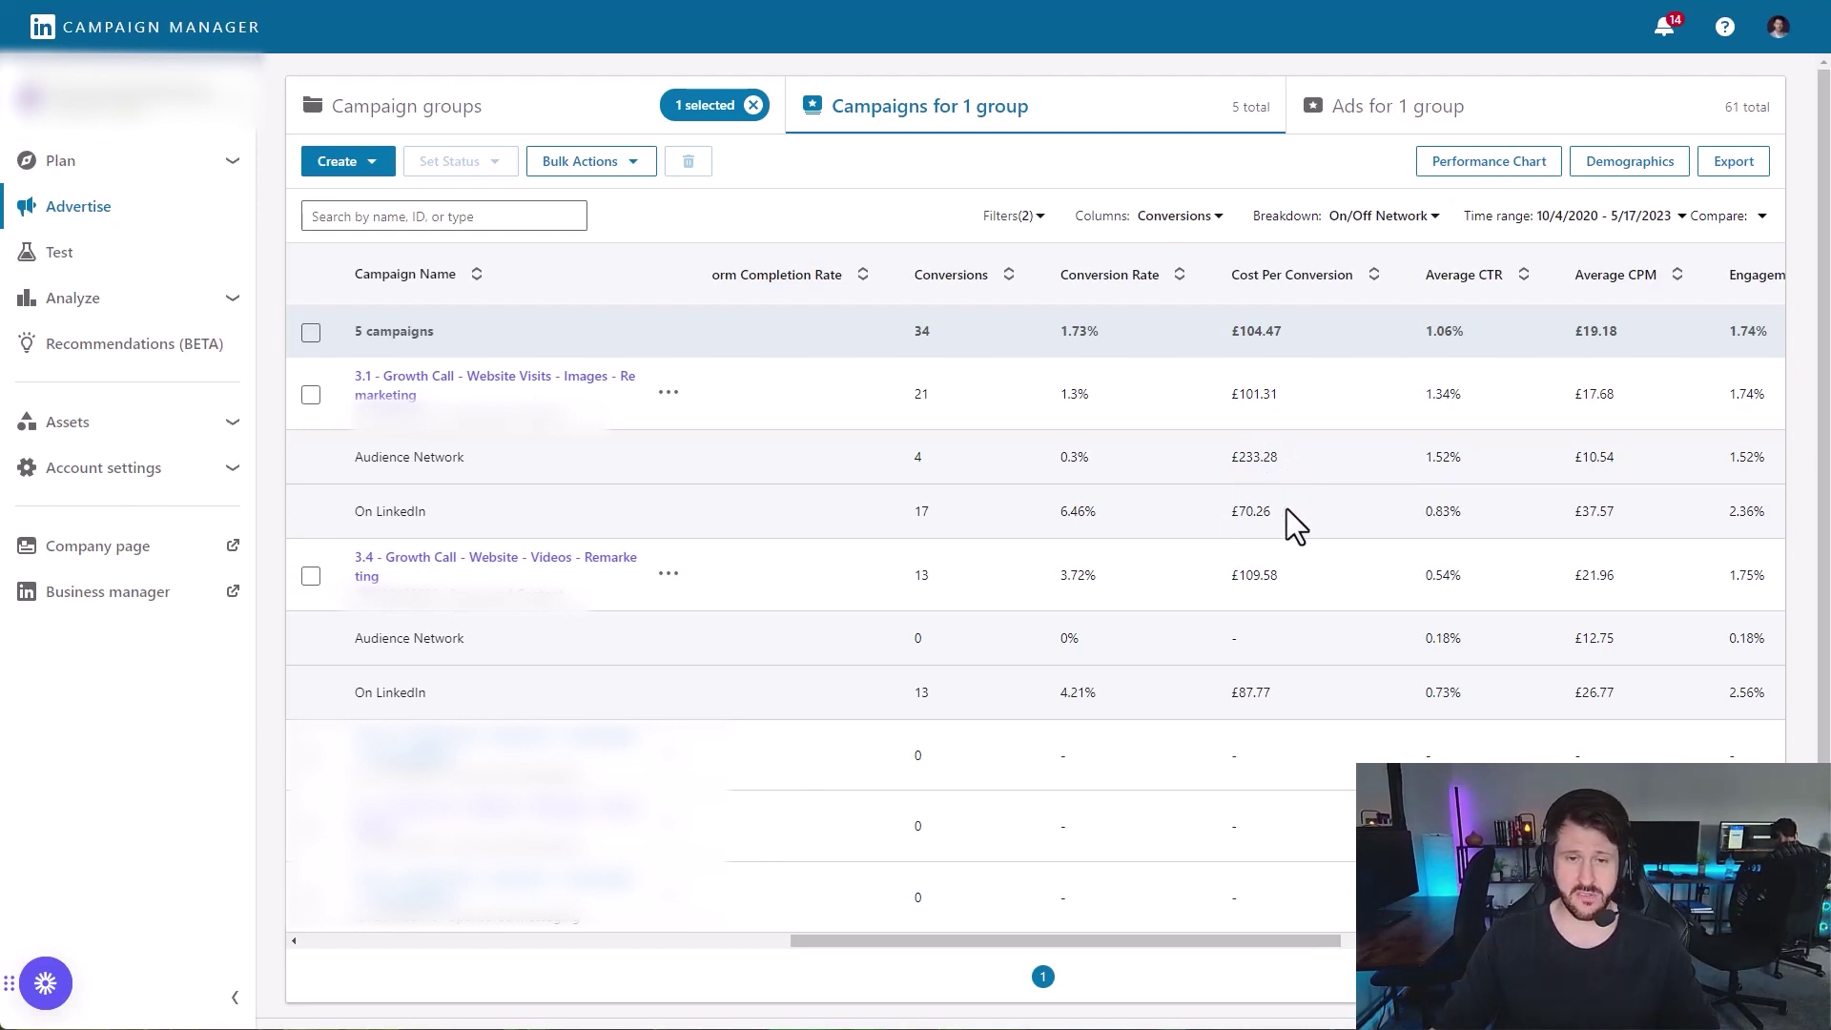
left_click(1217, 535)
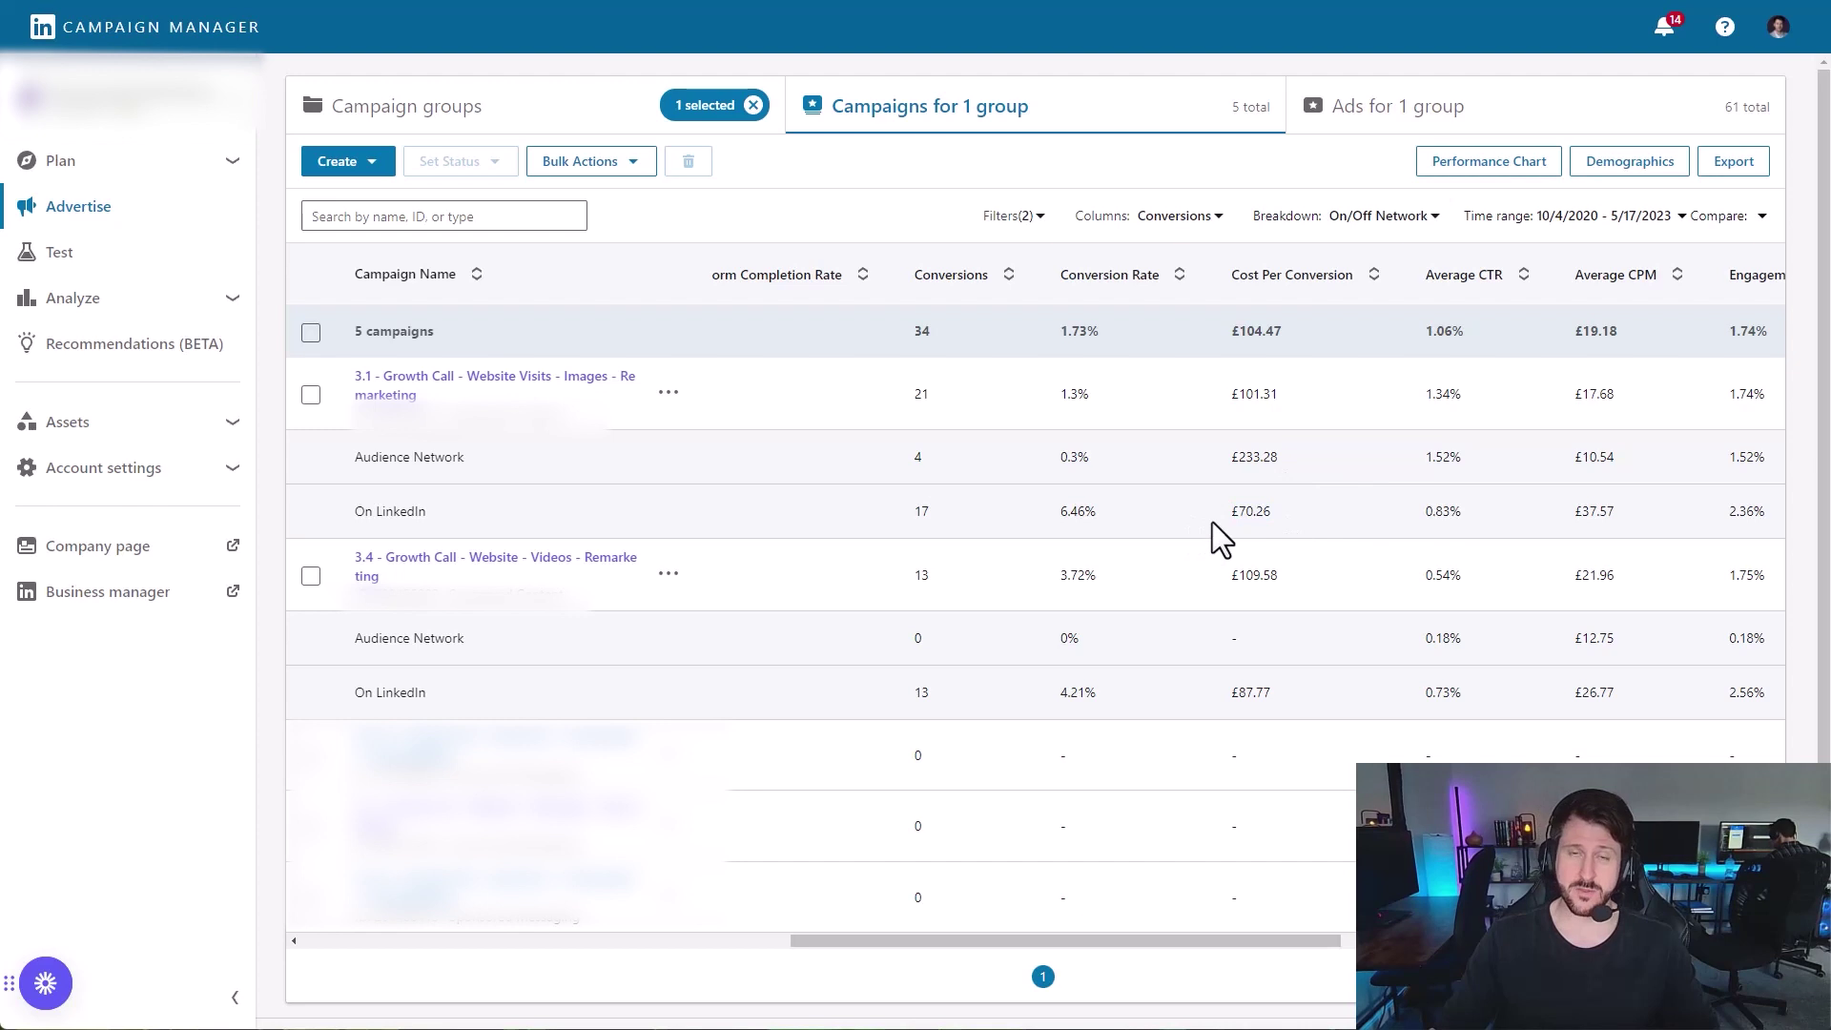